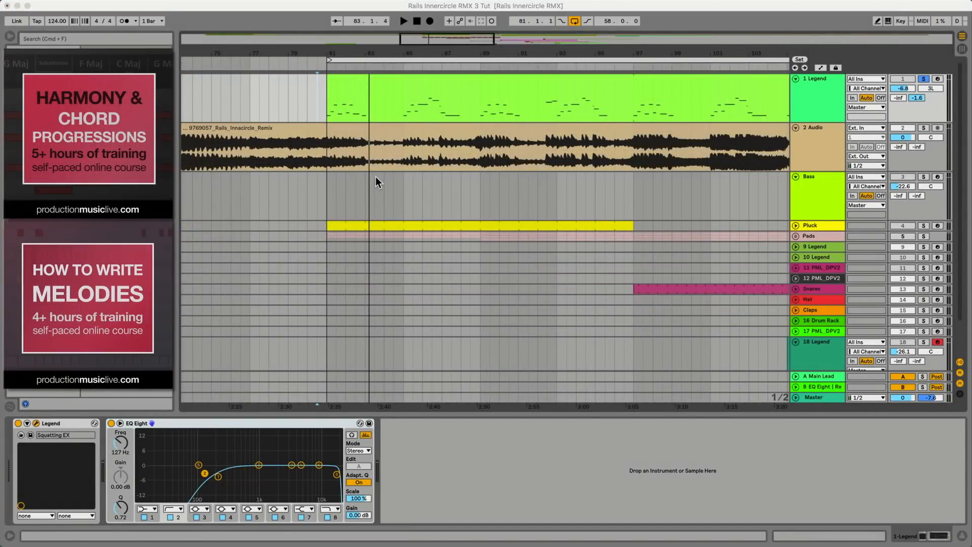
- Inspect the Legend synth's settings on the first track and the arrangement from bar 81 onward
click(817, 99)
click(551, 495)
drag(599, 169, 625, 168)
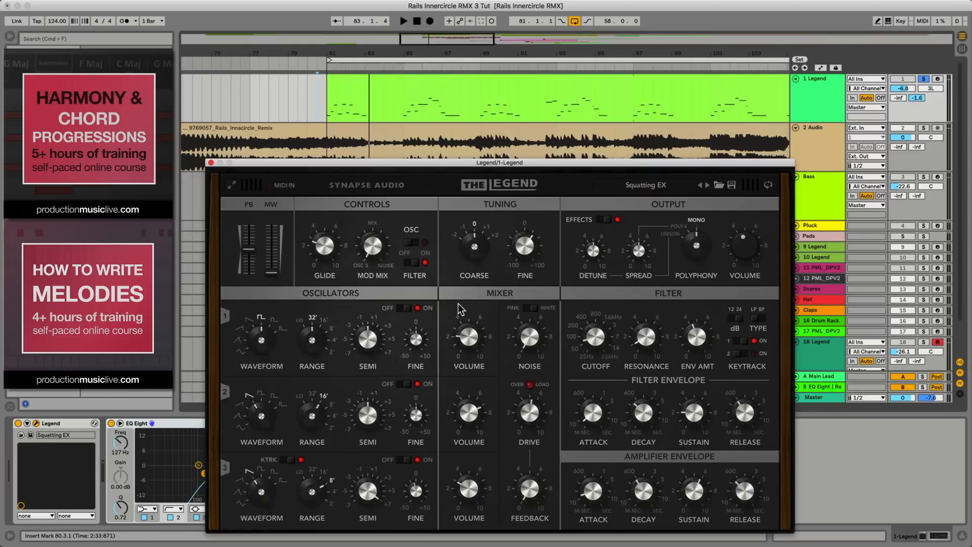
drag(610, 164, 567, 545)
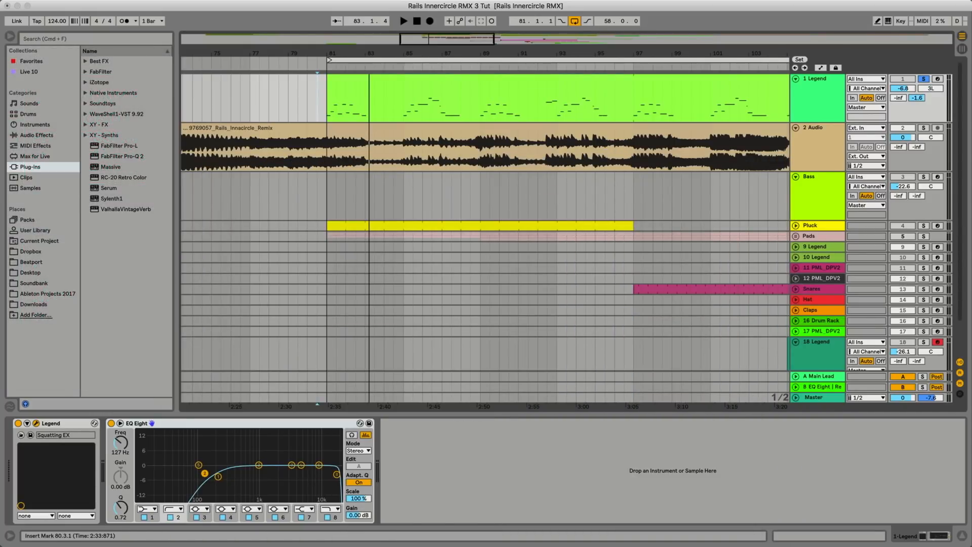
drag(542, 48, 494, 324)
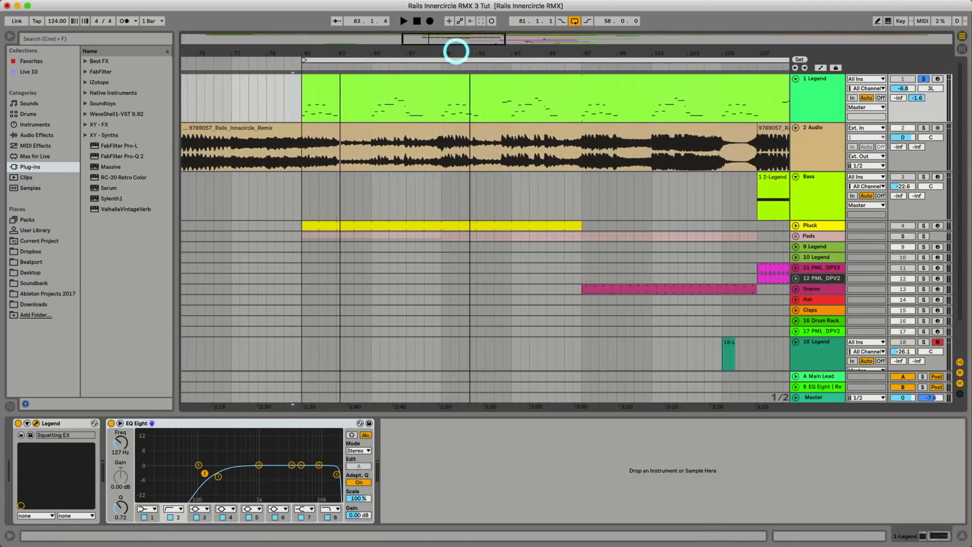
drag(403, 53, 390, 47)
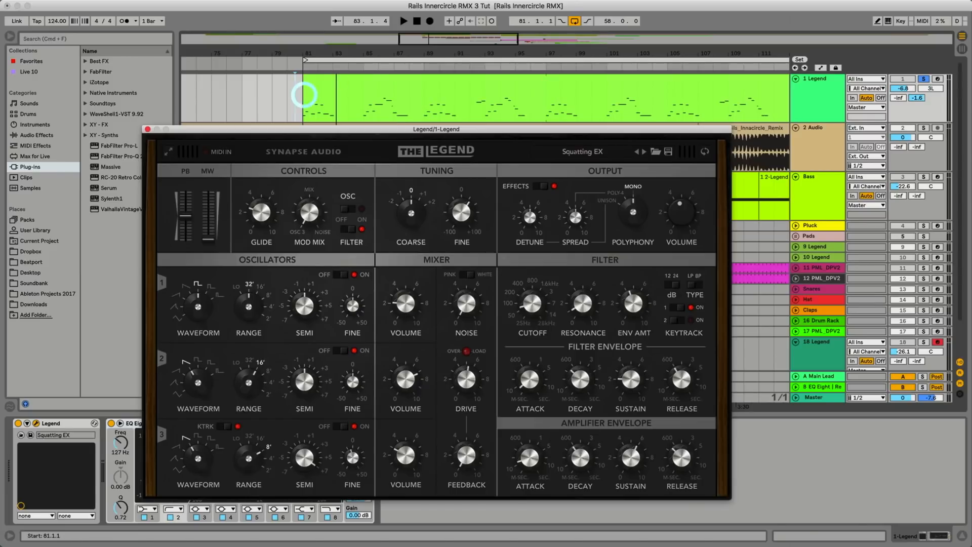
- Play the Legend melody from bar 81 and try out the synth's filter cutoff and envelope amount
click(304, 95)
click(304, 96)
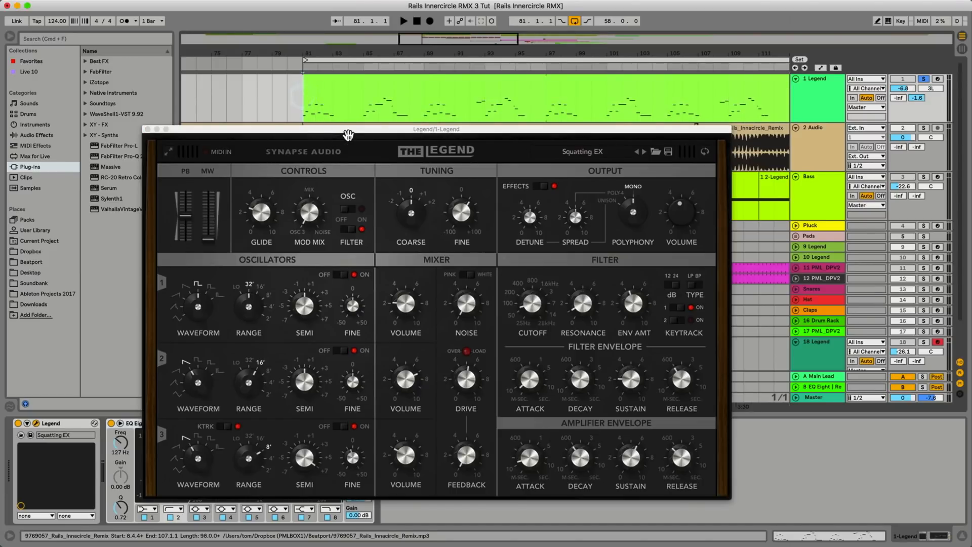
drag(352, 130, 364, 146)
key(space)
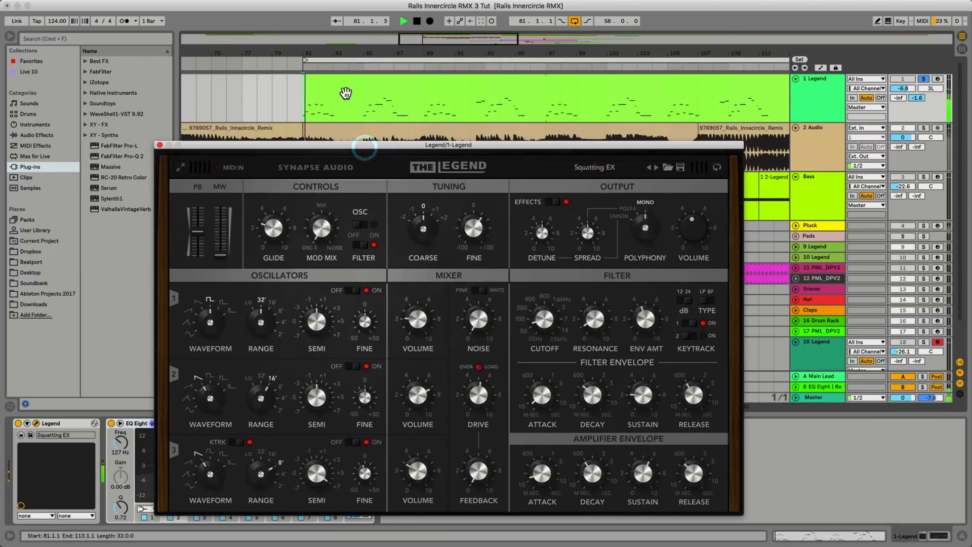
click(547, 330)
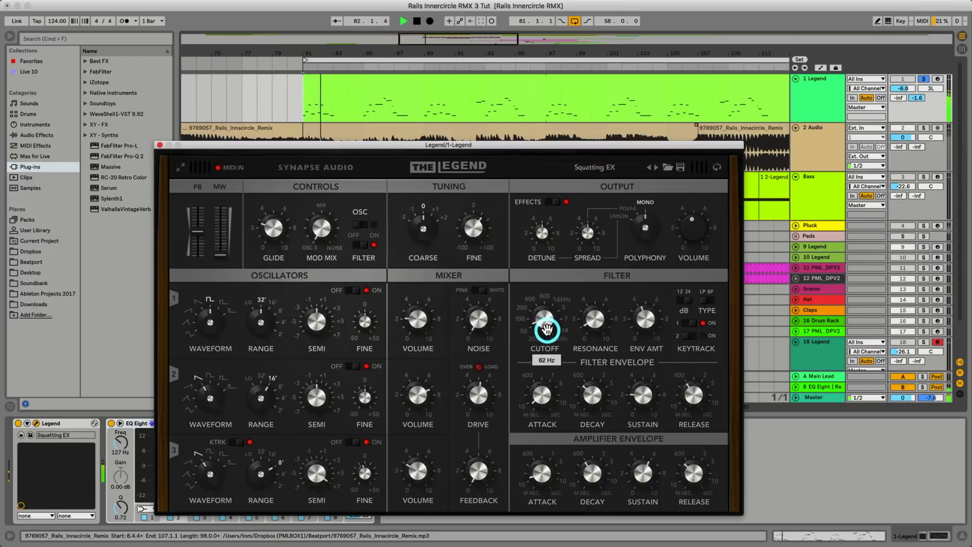
drag(642, 332, 641, 338)
key(space)
- Play the melody from bar 85 while varying the Legend synth's filter cutoff and envelope amount
click(363, 92)
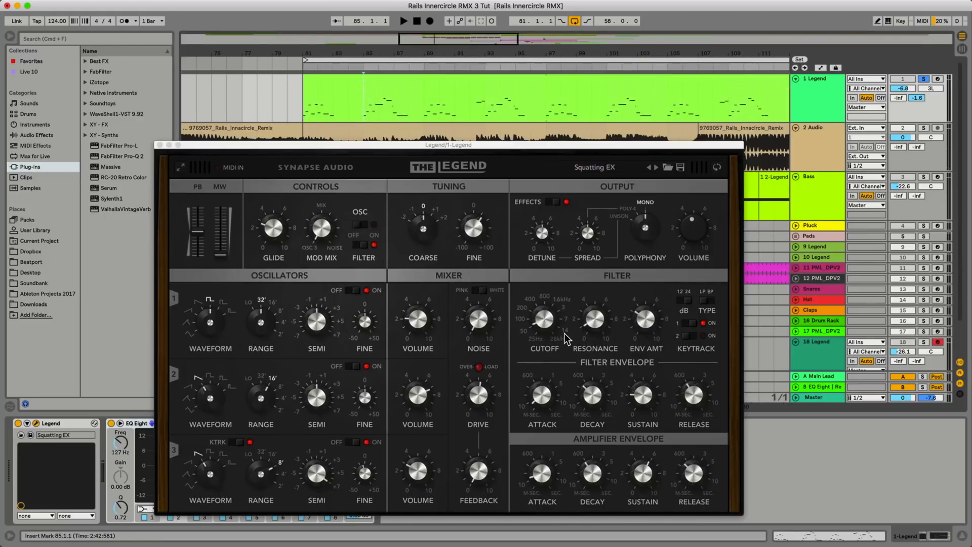
key(space)
click(547, 327)
drag(547, 326, 549, 307)
mouse_move(646, 323)
mouse_down()
mouse_move(648, 299)
mouse_move(644, 332)
mouse_up()
click(547, 327)
key(space)
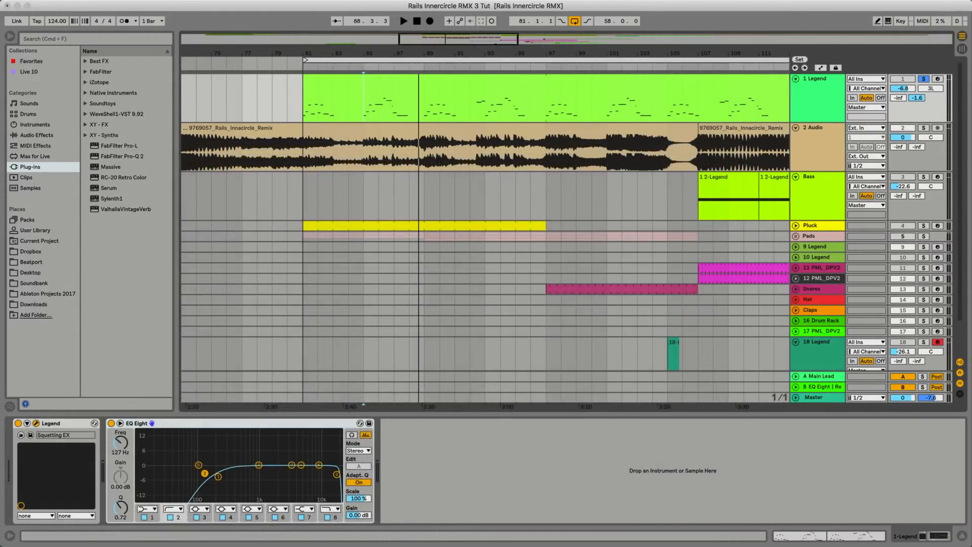
- Open the Legend melody clip and stack D#2, F2, F#2, G#2, A#2, B2 and C#3 notes at position 3.3
double_click(330, 80)
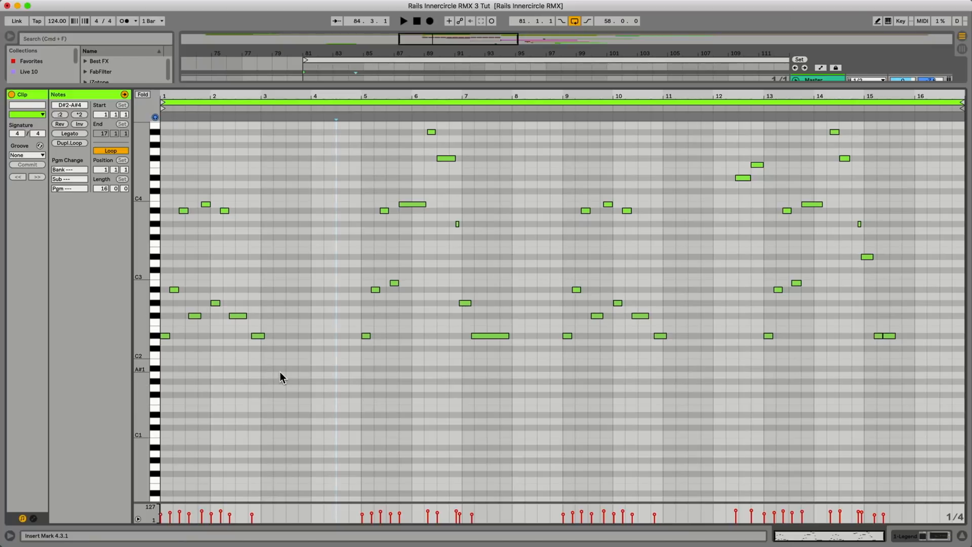
double_click(291, 335)
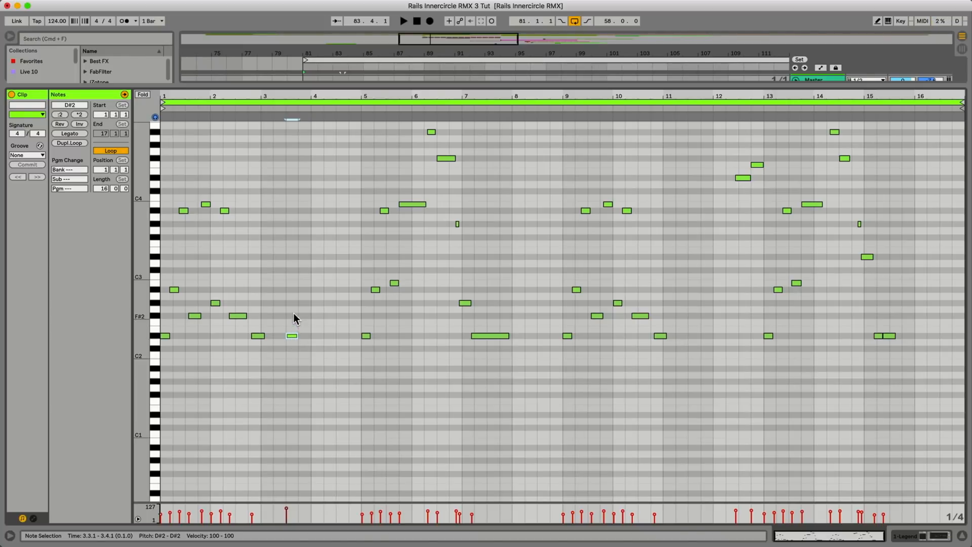
double_click(291, 316)
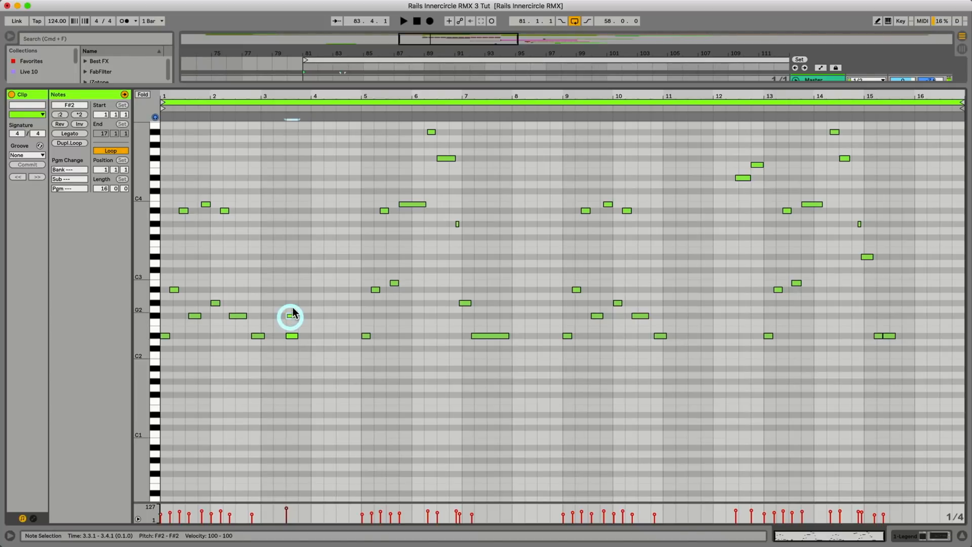
double_click(291, 304)
double_click(291, 290)
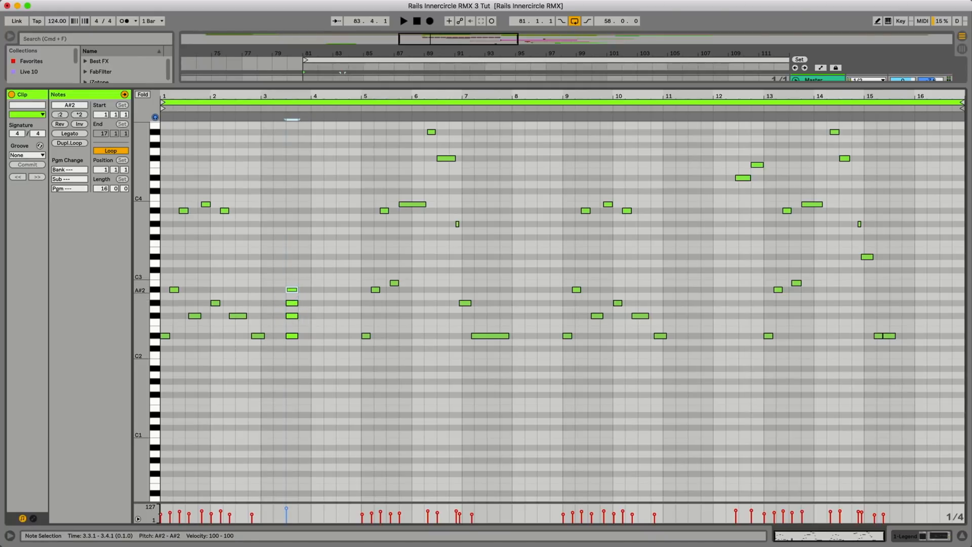
double_click(292, 283)
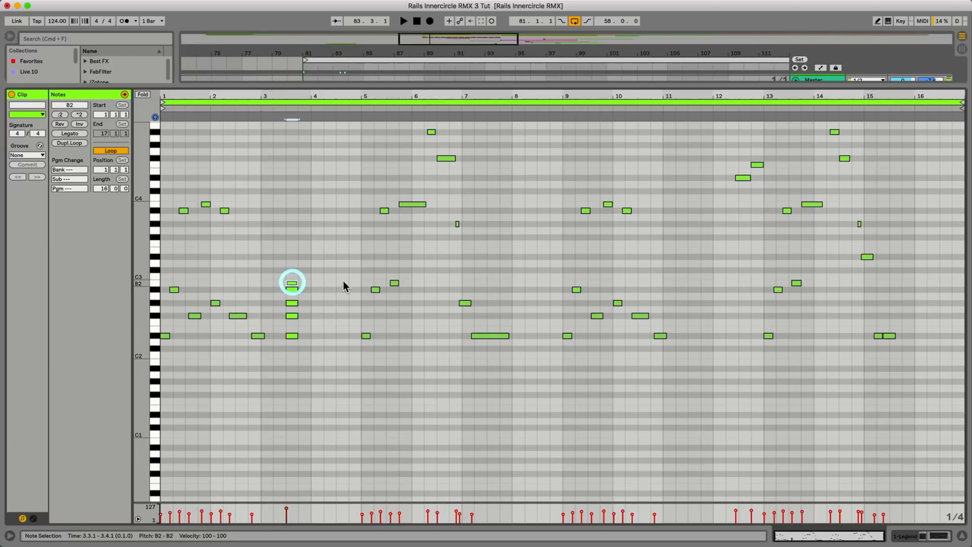
double_click(291, 271)
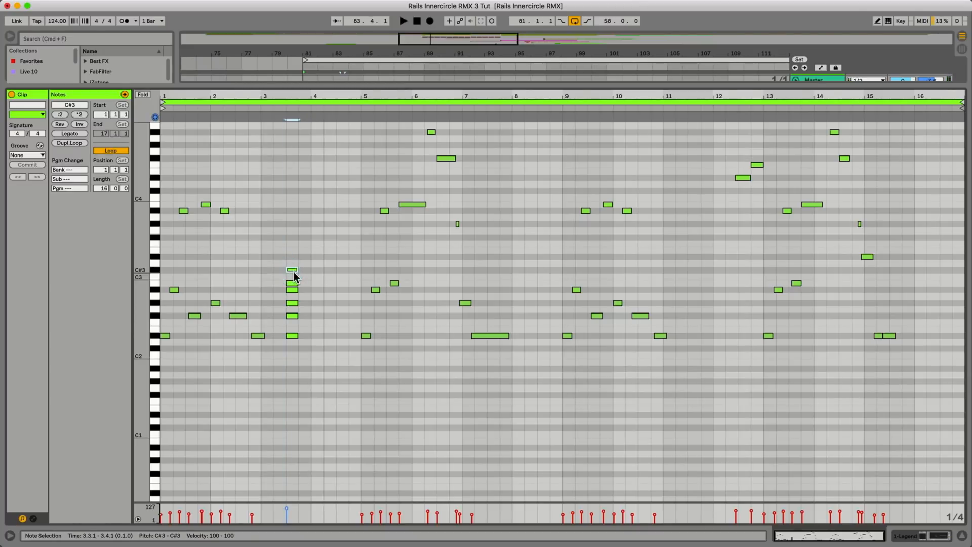
double_click(291, 322)
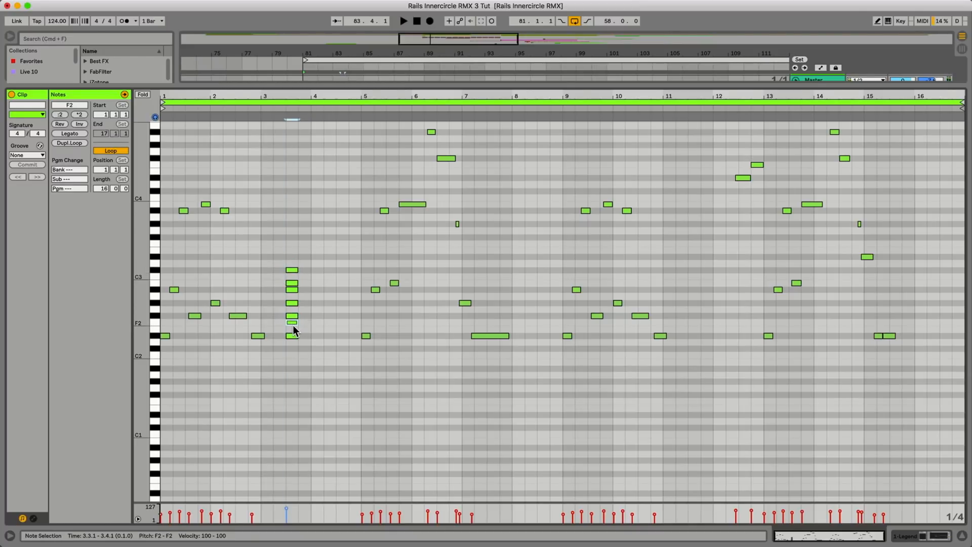
- Transpose the whole stack of scale notes down six semitones so its lowest note is A1
drag(314, 220, 277, 401)
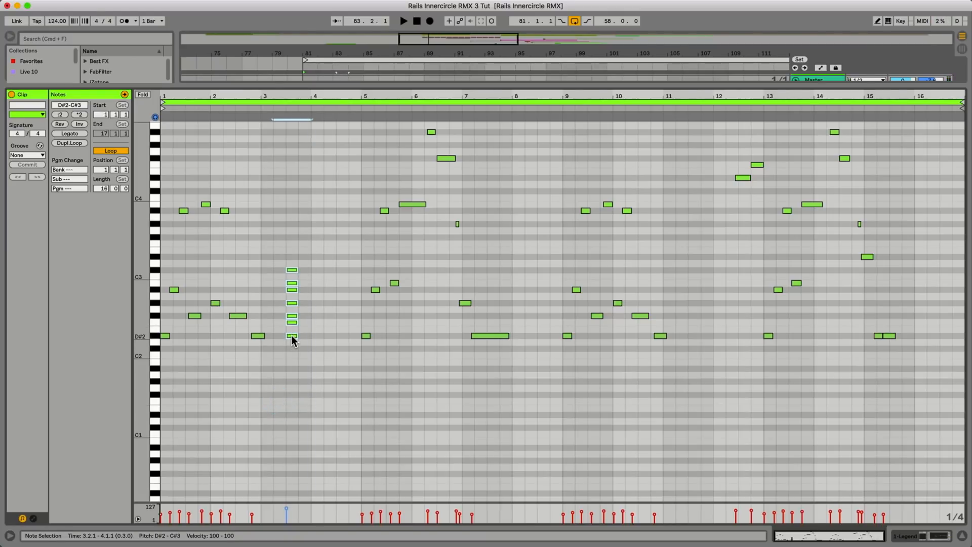
drag(291, 337, 292, 374)
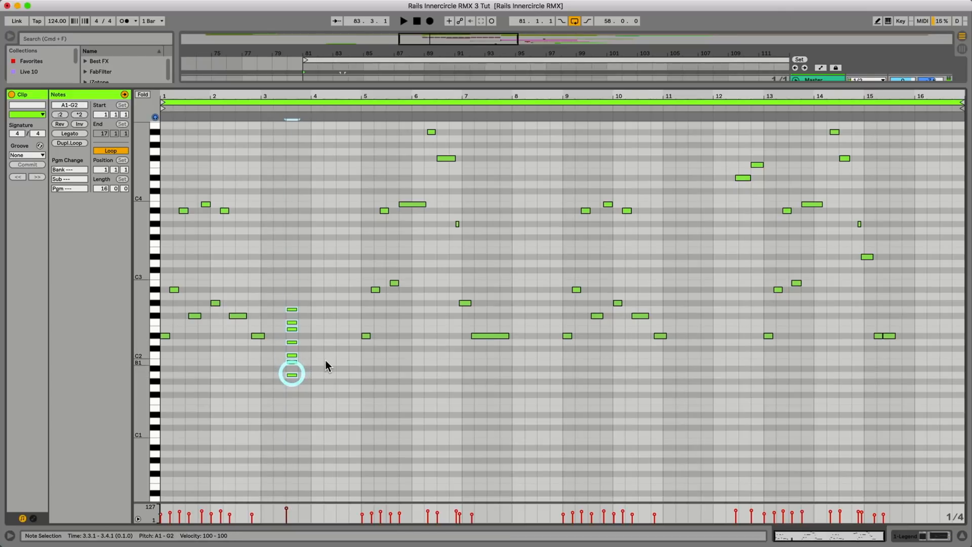
click(321, 358)
- Deactivate the B1 note in the scale stack and try deactivating G2 and F2 in turn
click(295, 362)
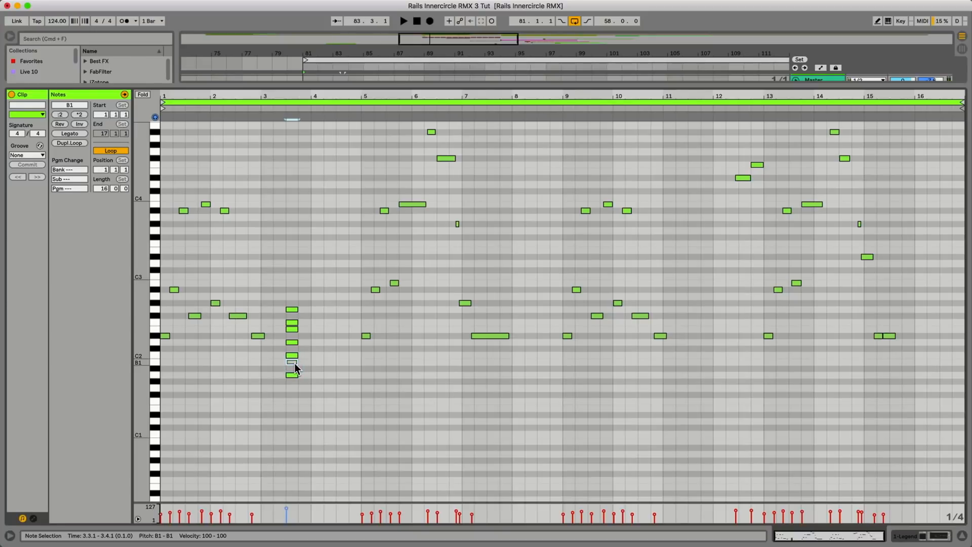
click(292, 310)
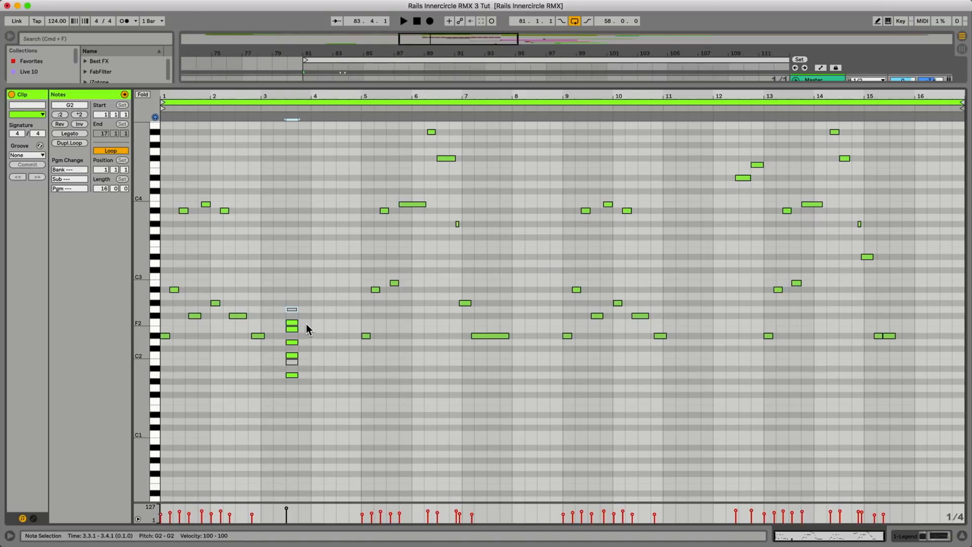
click(293, 323)
key(0)
click(291, 310)
click(317, 314)
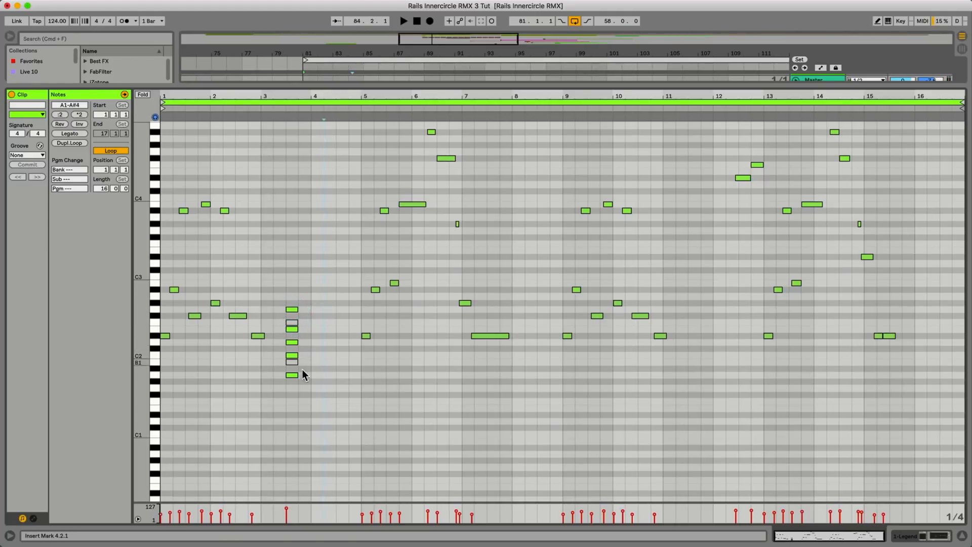
click(290, 371)
drag(289, 370, 291, 423)
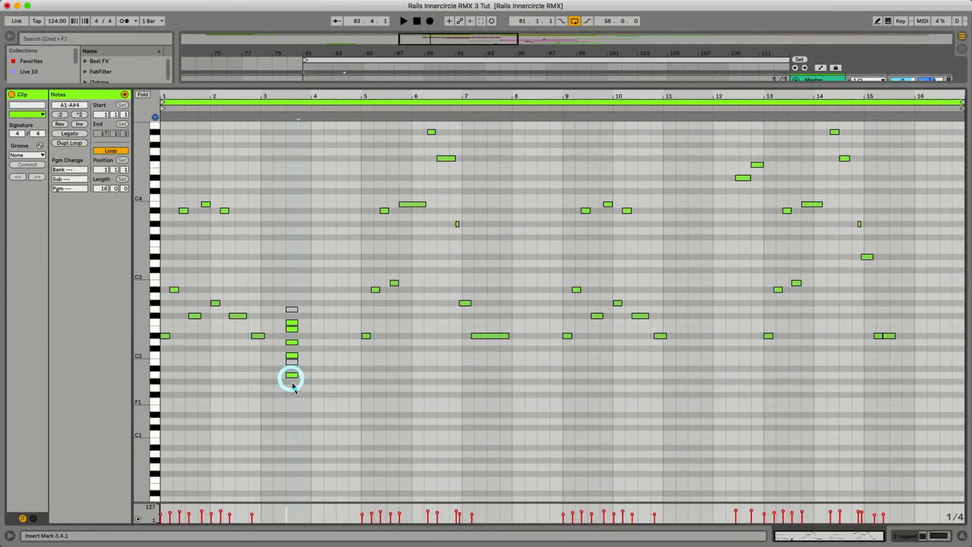
drag(289, 377, 292, 283)
click(294, 335)
drag(294, 327, 292, 412)
click(292, 411)
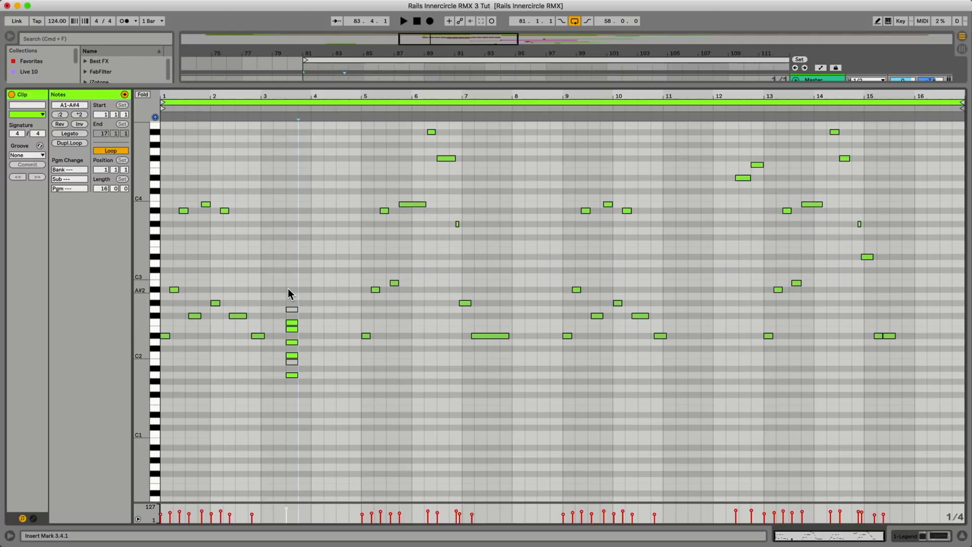
- Transpose the whole stack of scale notes up six semitones so it starts on D#2 again
drag(293, 388, 290, 293)
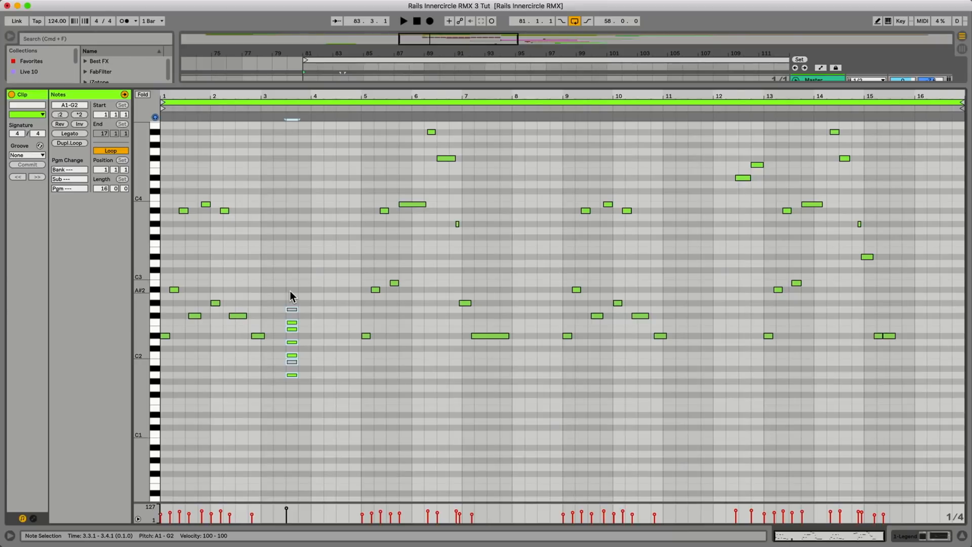
key(Up)
key(Up)
key(Up)
key(Up)
key(Up)
key(Up)
key(Up)
key(Down)
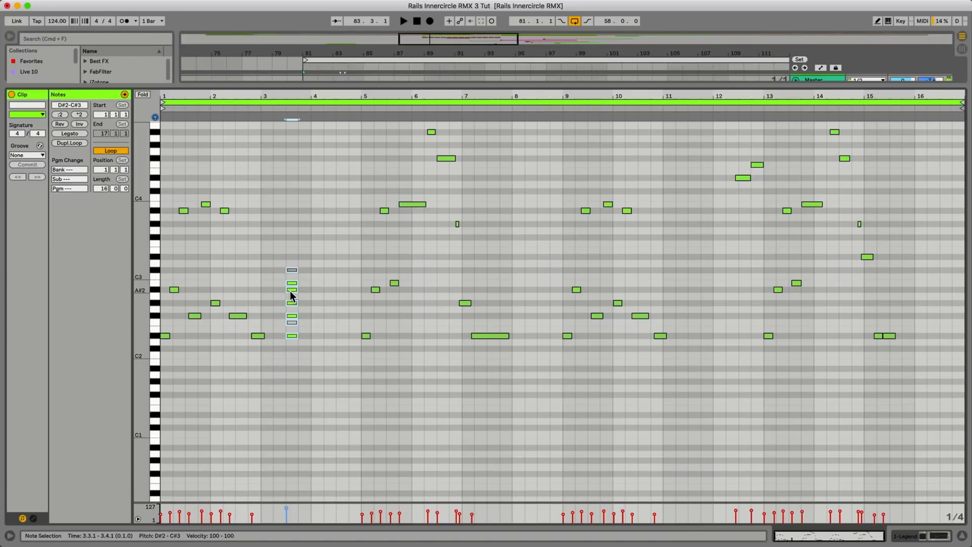
- Delete all the stacked scale notes at position 3.3 from the melody clip
click(315, 366)
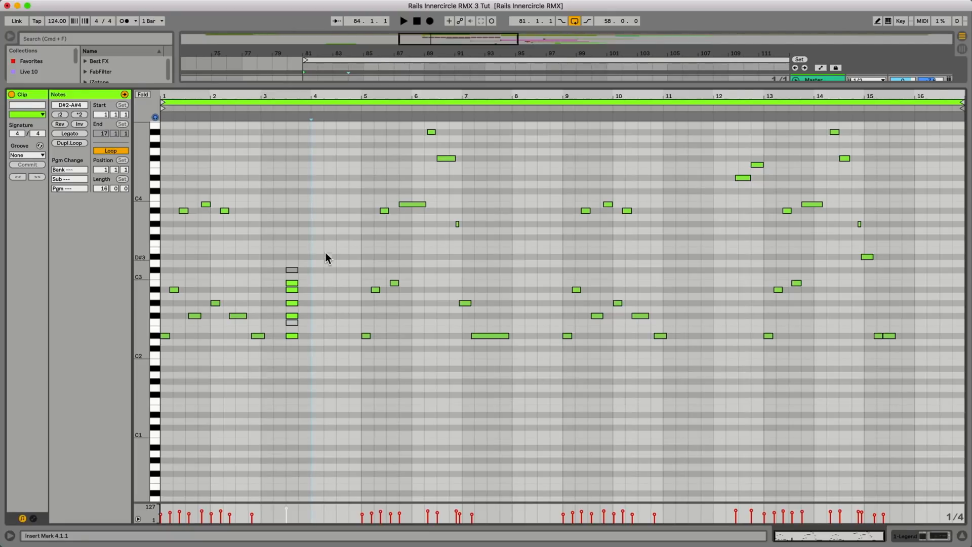
click(314, 355)
drag(321, 220, 284, 386)
key(Delete)
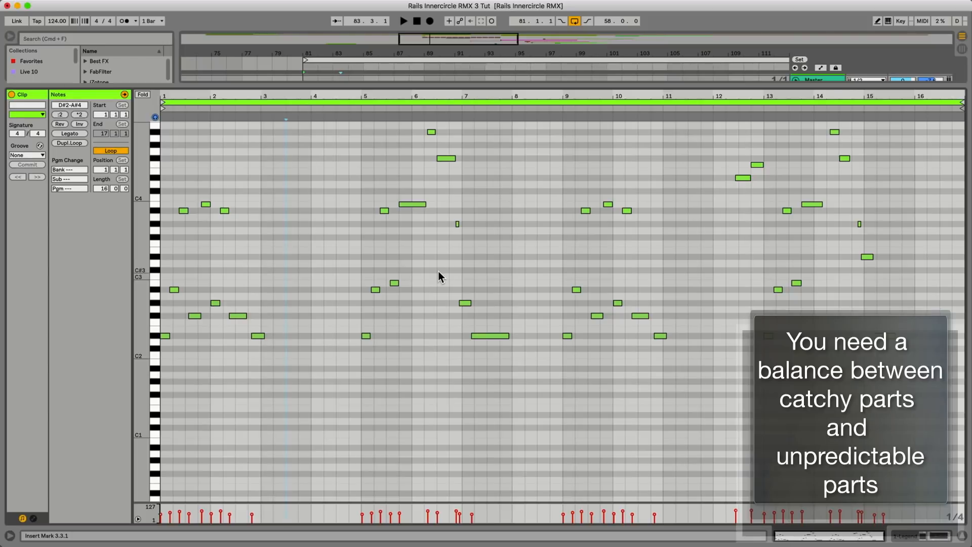
- Play the opening of the clip from bar 1, then mark its first four notes one at a time
click(165, 160)
key(space)
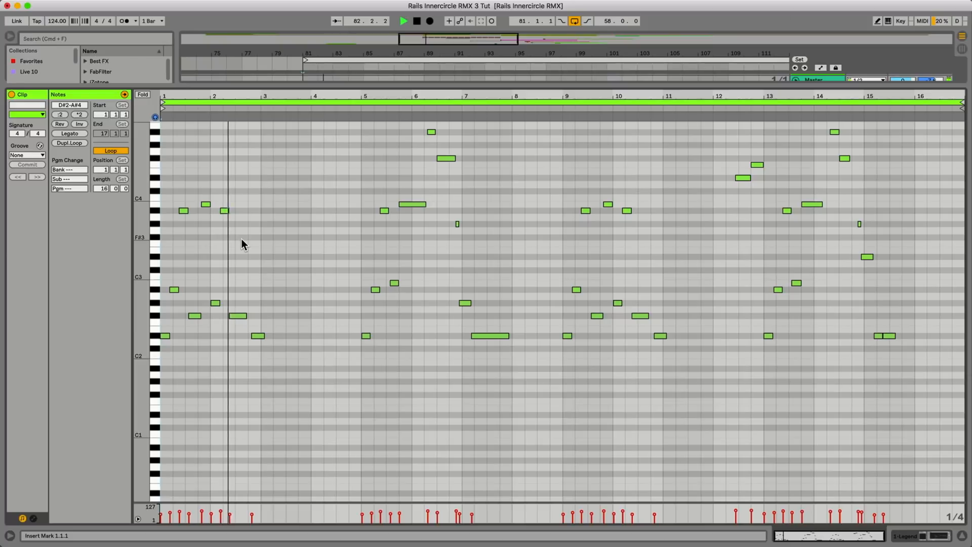
key(space)
drag(175, 320, 163, 344)
drag(184, 270, 173, 306)
drag(181, 192, 191, 237)
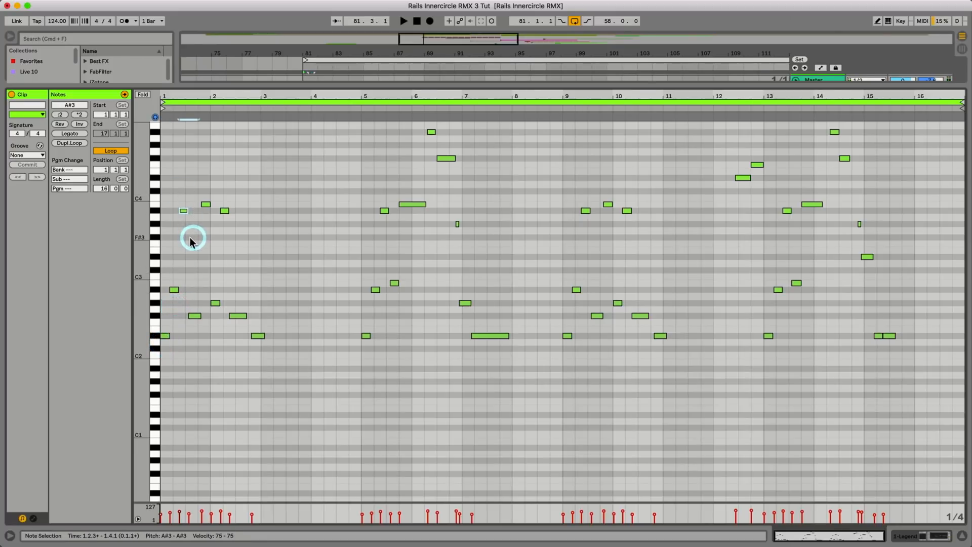
drag(196, 296, 188, 353)
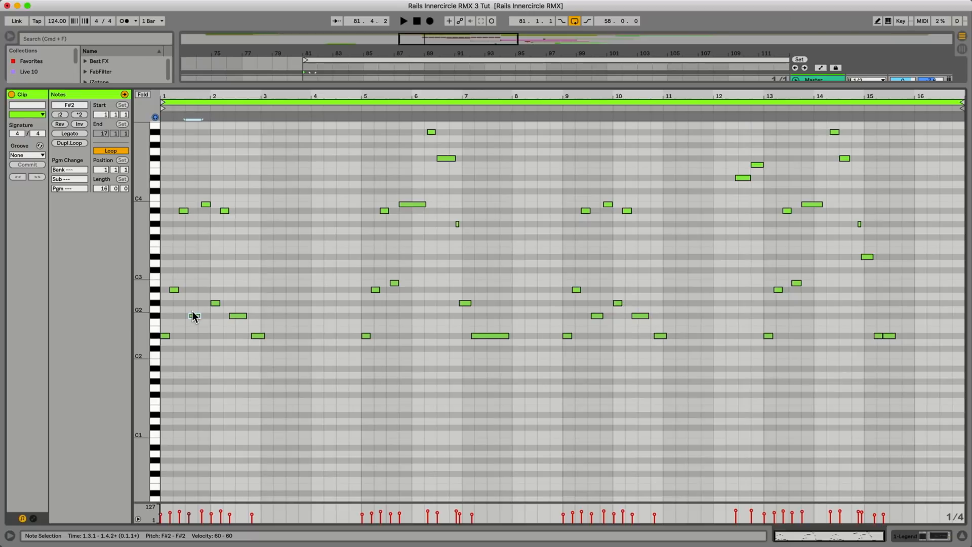
- Draw a D#2, F#2 and A#2 triad at the start of bar 4, then delete it
double_click(316, 335)
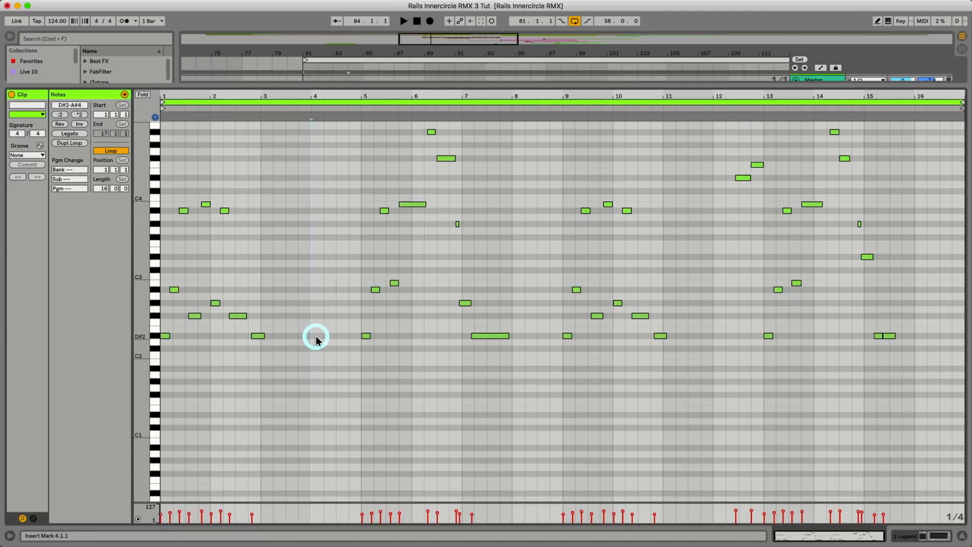
double_click(315, 316)
double_click(316, 290)
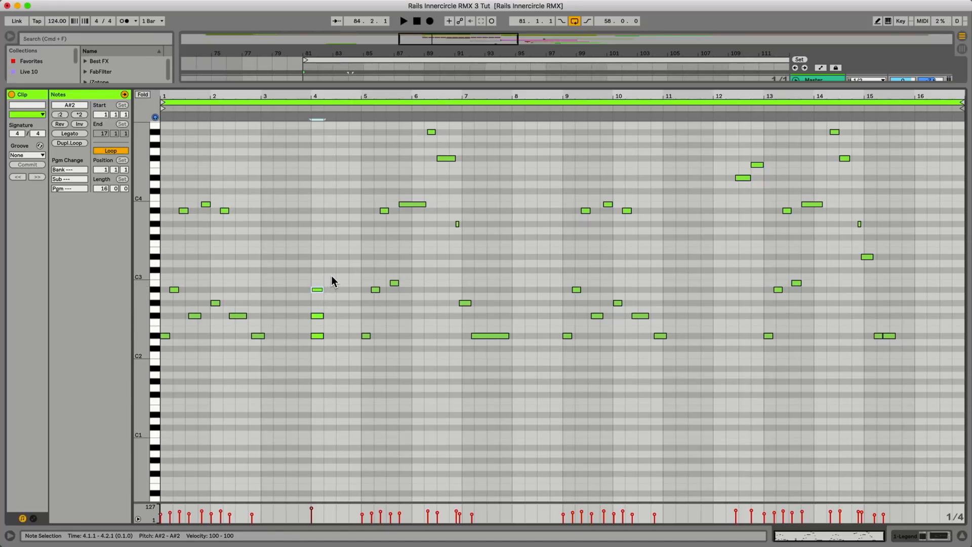
drag(342, 273, 299, 369)
key(Delete)
- Audition the melody's first five notes one by one: D#2, A#2, A#3, F#2 and B3
click(164, 336)
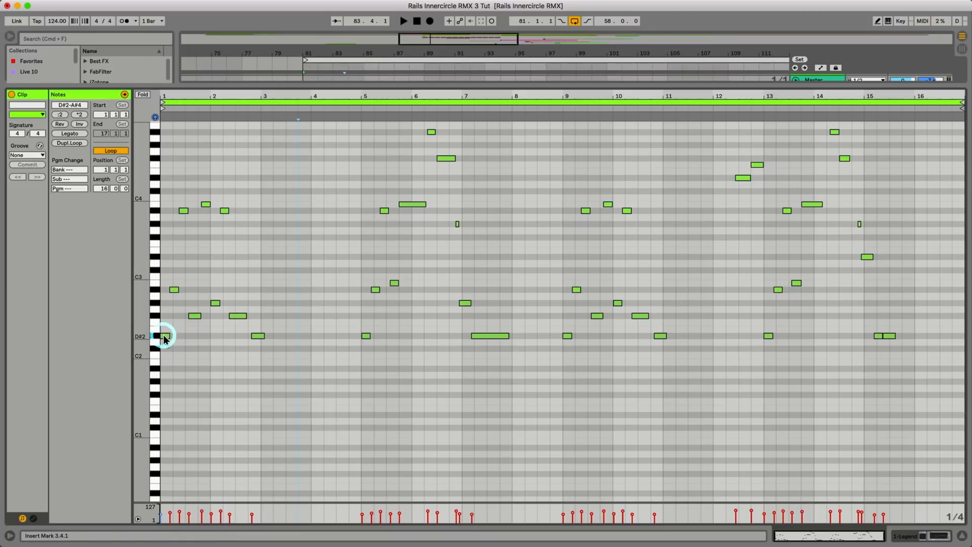
click(172, 290)
click(183, 211)
click(195, 317)
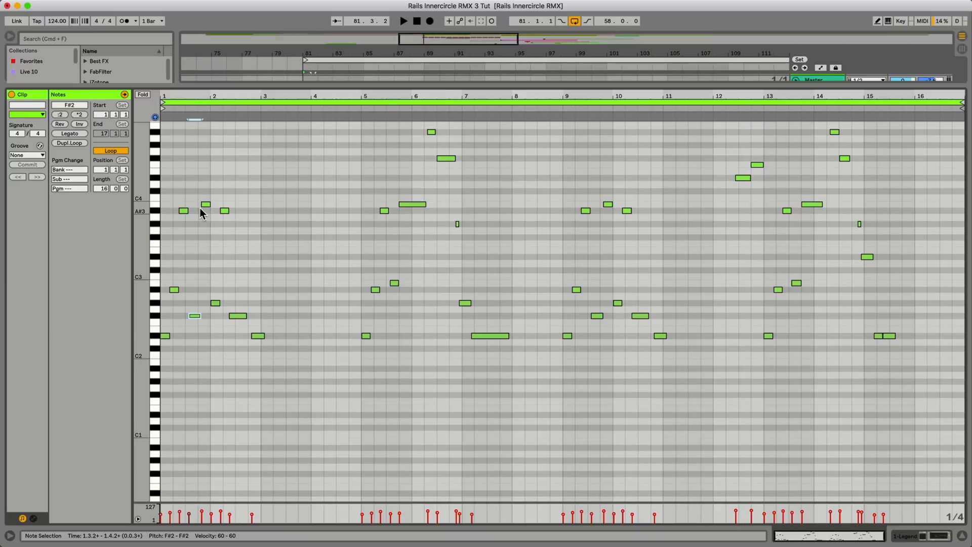
click(205, 204)
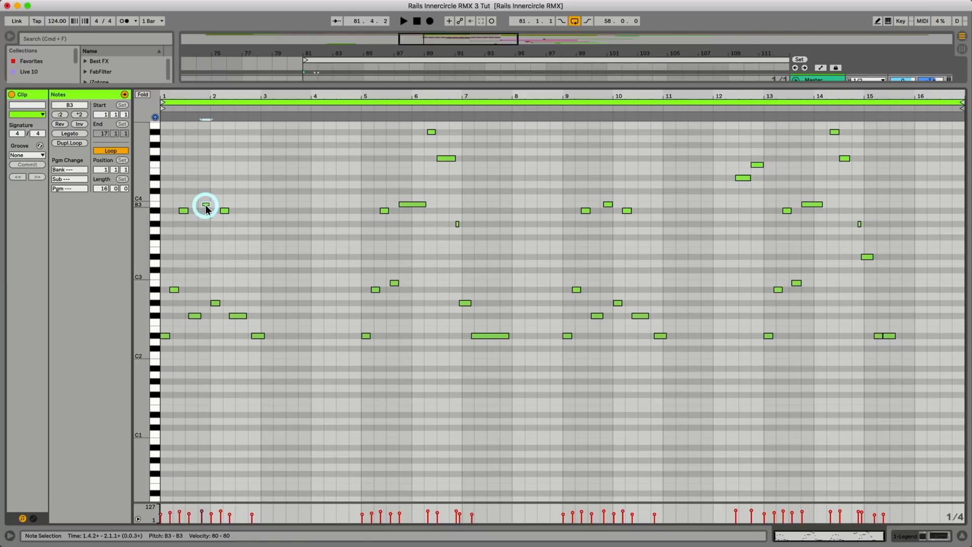
- Audition the remaining notes of the melody's opening phrase, ending on the D#2 at 2.4.2, and play the phrase
click(218, 302)
click(217, 303)
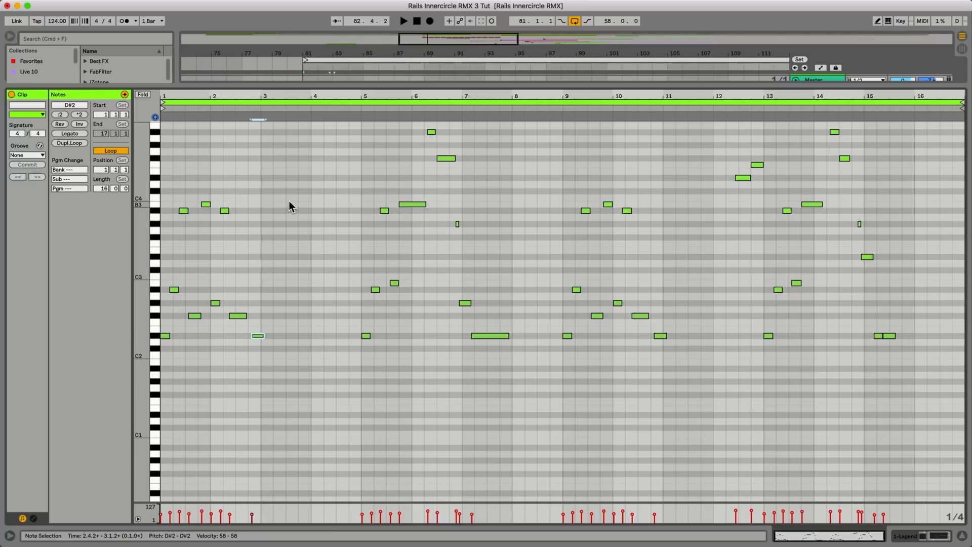
key(space)
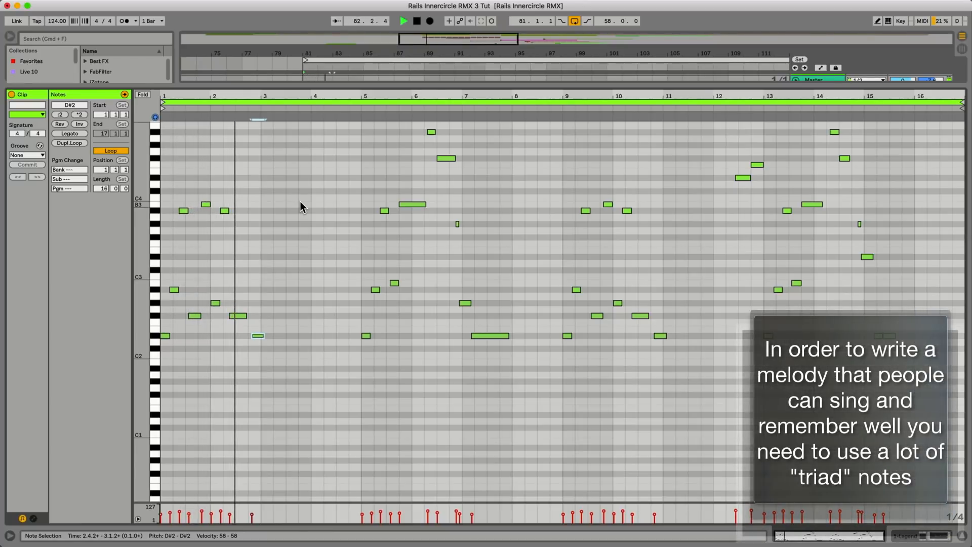
click(353, 108)
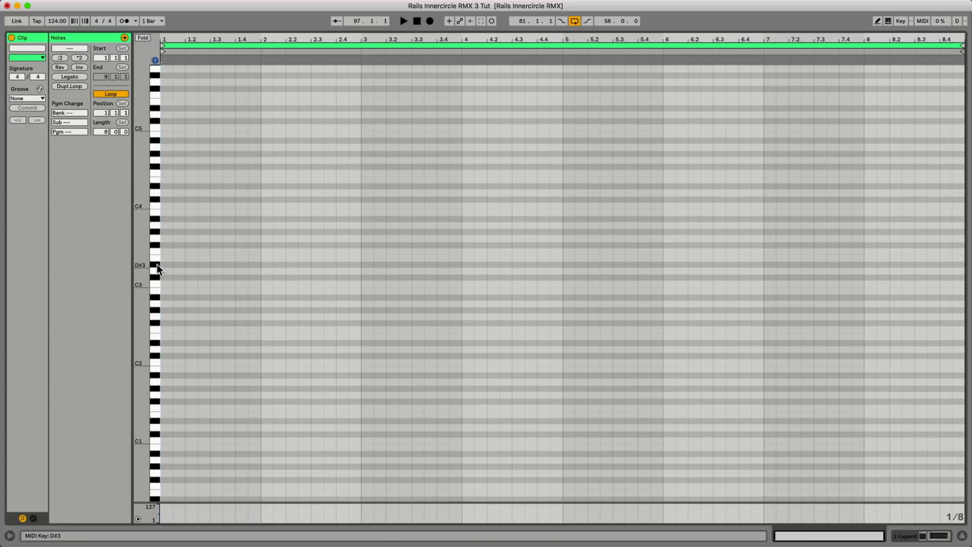
- Stack the scale notes D#2, F2, F#2, G#2, A#2, B2 and C#3 at 1.1.1 in the empty clip
scroll(164, 304, down, 2)
double_click(166, 305)
double_click(166, 290)
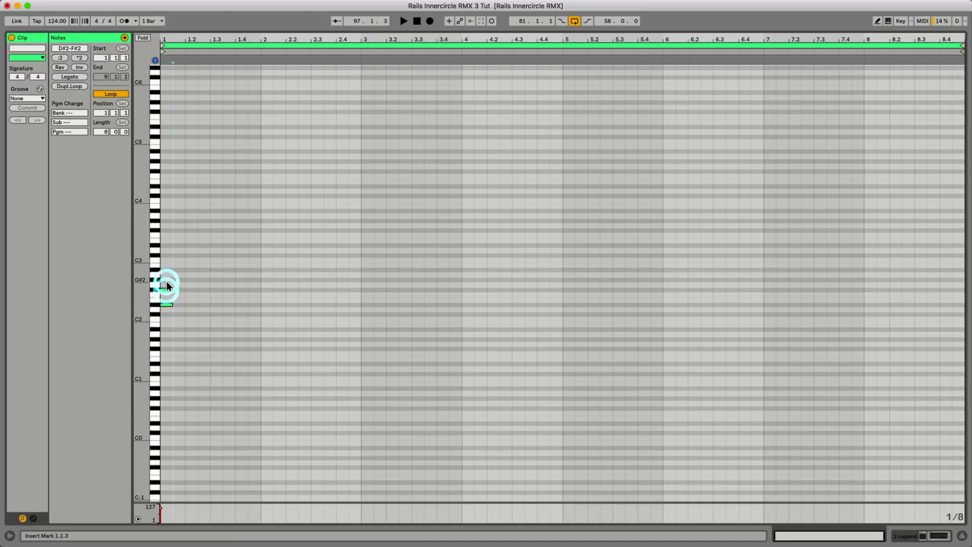
double_click(167, 274)
double_click(167, 280)
double_click(168, 255)
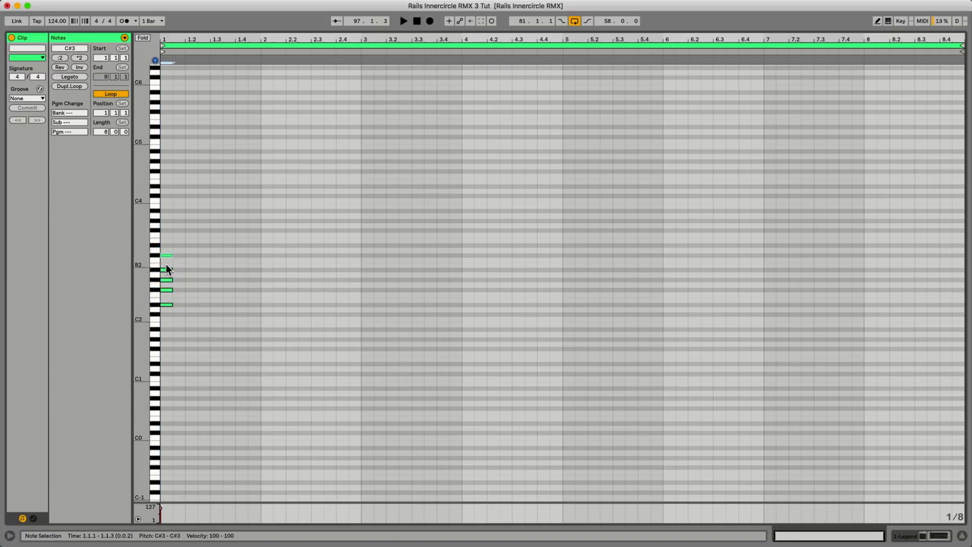
double_click(166, 265)
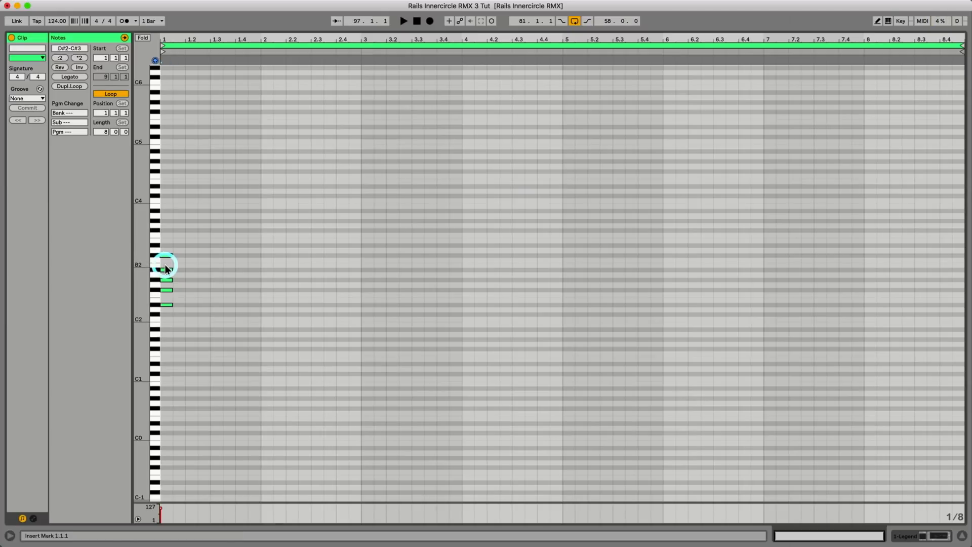
double_click(165, 296)
- Move the whole stack of scale notes to just before the clip's start at bar 1
drag(164, 314, 165, 253)
click(217, 237)
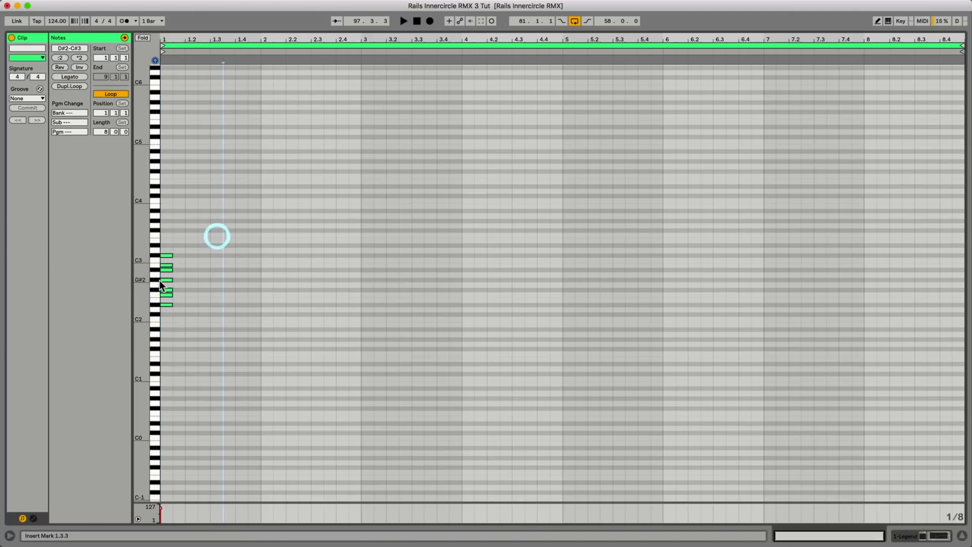
drag(226, 37, 226, 40)
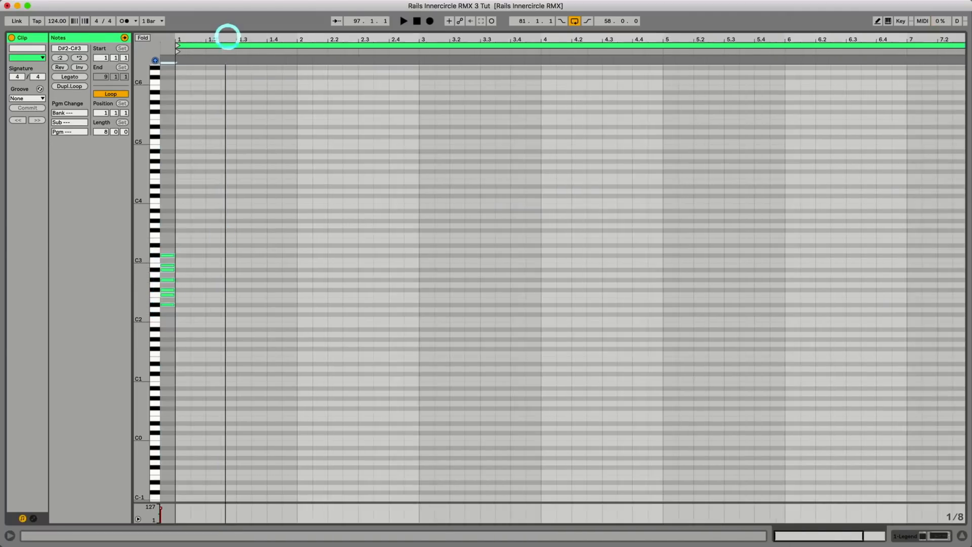
click(259, 179)
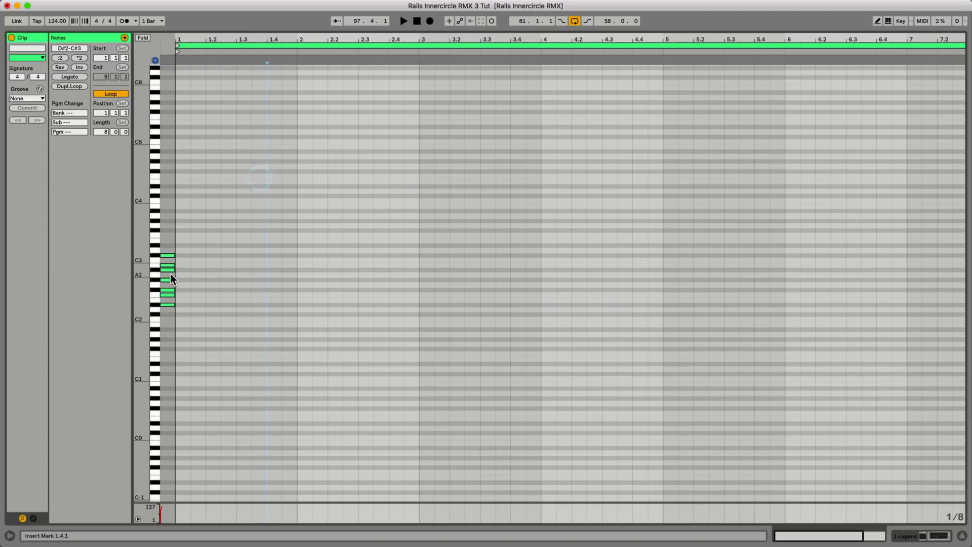
- Deactivate the F2, G#2, B2 and C#3 reference notes so only the triad notes stay active
click(167, 295)
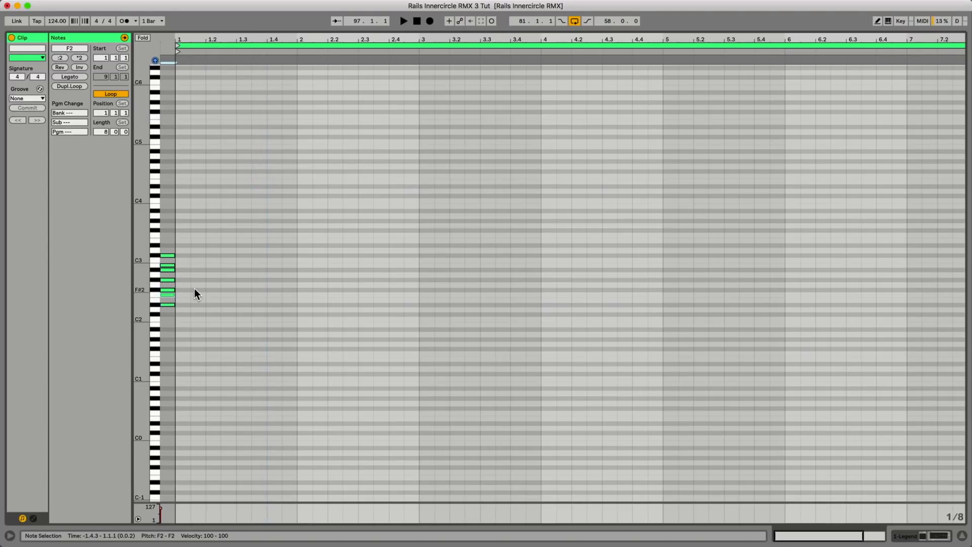
key(0)
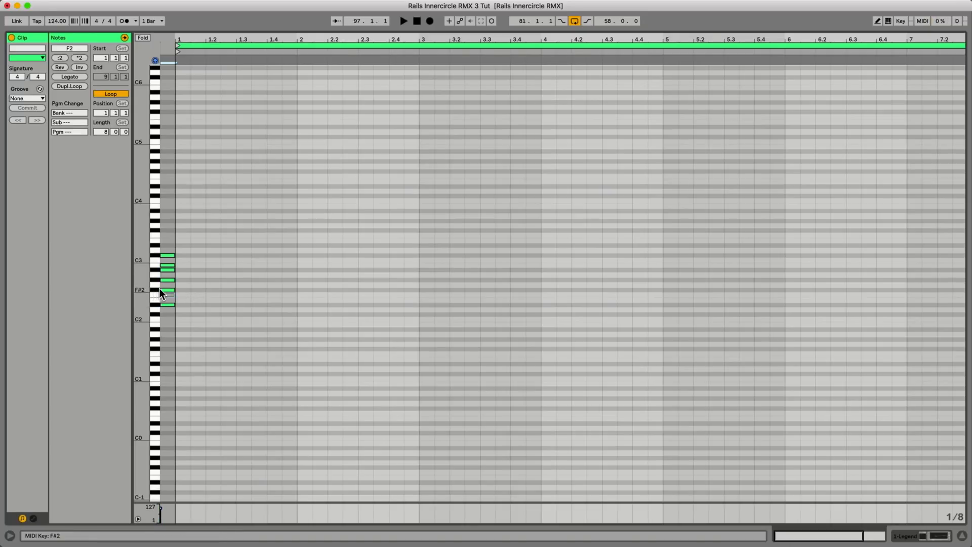
click(167, 280)
key(0)
click(168, 265)
key(0)
click(169, 256)
key(0)
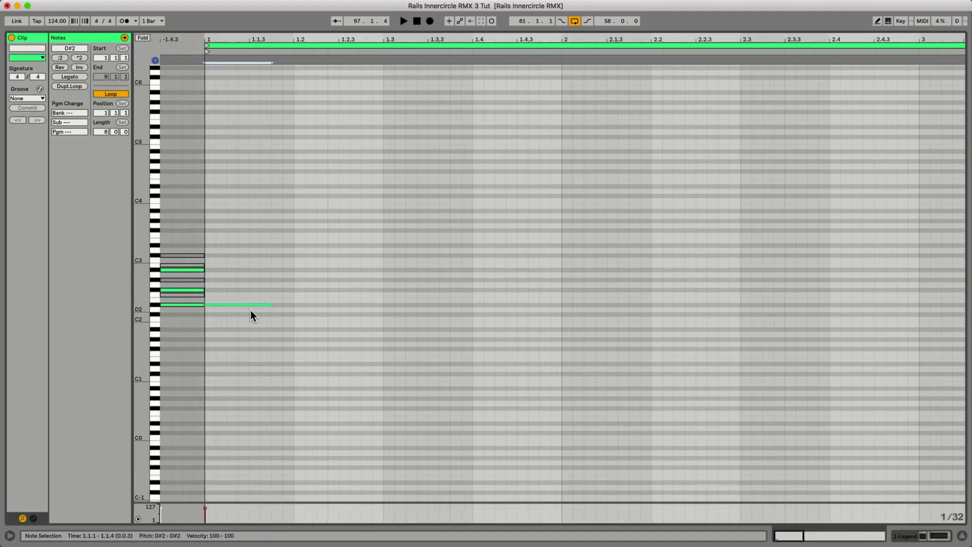
- Play the opening D#2 note and add copies of it at A#2 on 1.1.4 and F#2 on 1.2.3
key(space)
key(space)
drag(230, 305, 301, 270)
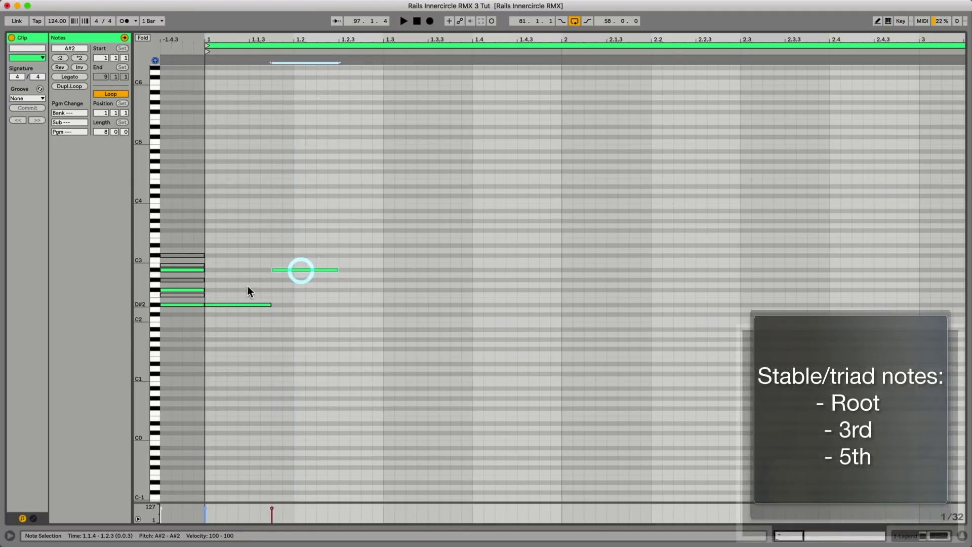
key(space)
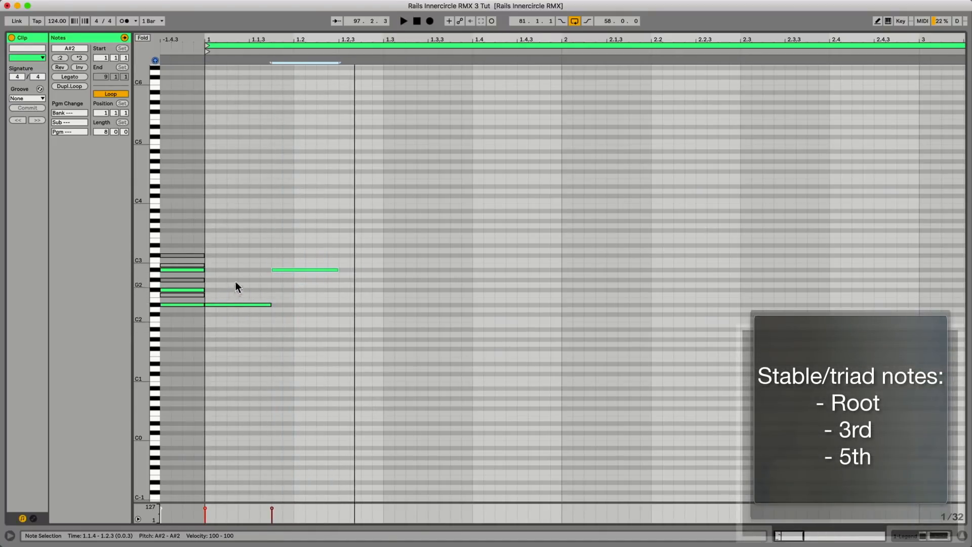
drag(288, 272, 359, 292)
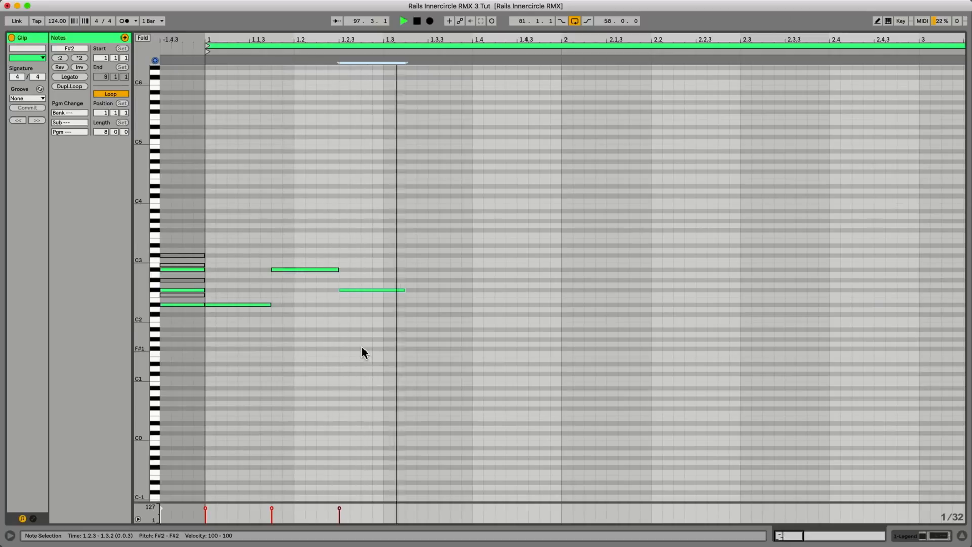
- Extend the phrase with copied notes at D#3 on 1.3.2 and B2 on 1.4.1, and play it back
drag(362, 292, 497, 266)
key(space)
key(space)
key(space)
key(space)
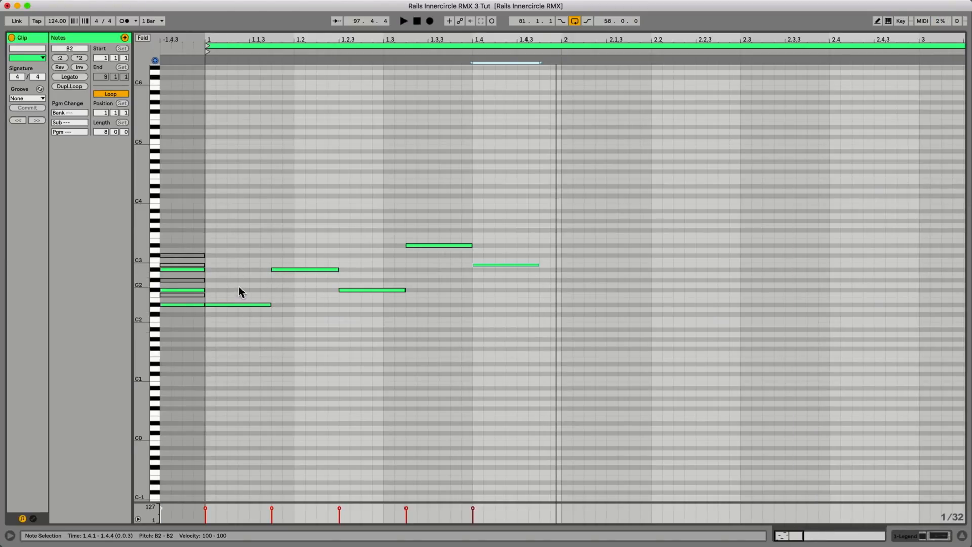
- Raise the phrase's second note to D#3 and play the result
drag(280, 272, 280, 239)
drag(247, 267, 247, 361)
drag(297, 218, 298, 265)
key(space)
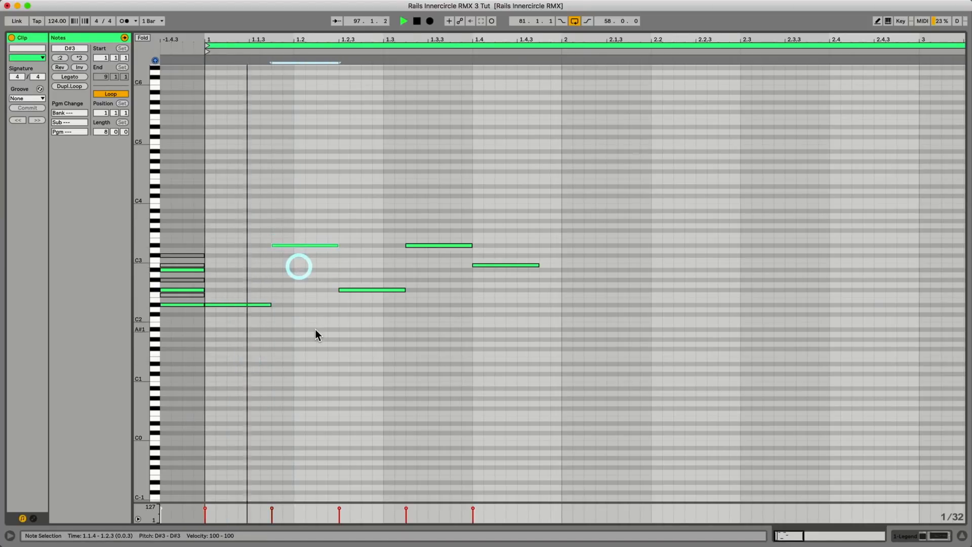
click(304, 323)
key(space)
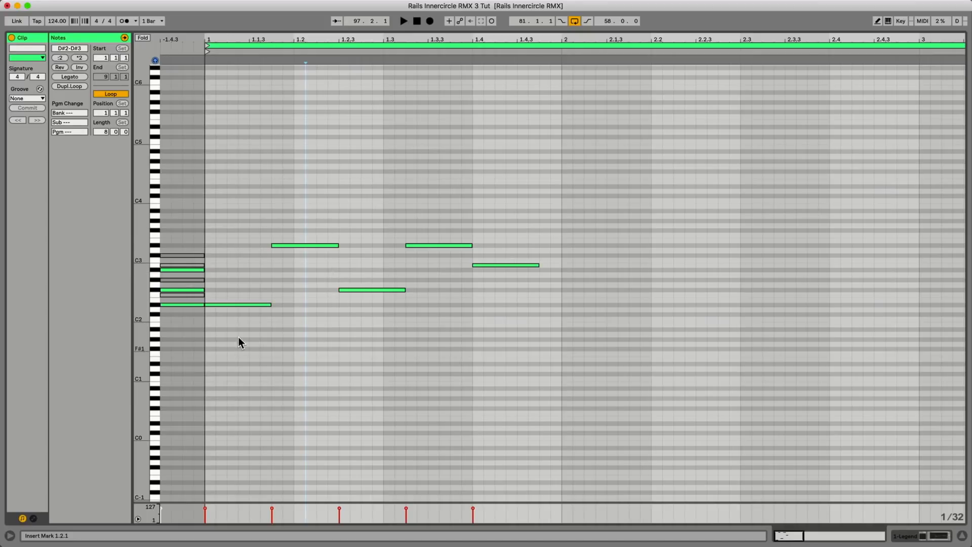
- Raise the phrase's third note to G#2 and listen to the phrase
drag(357, 290, 357, 279)
click(317, 309)
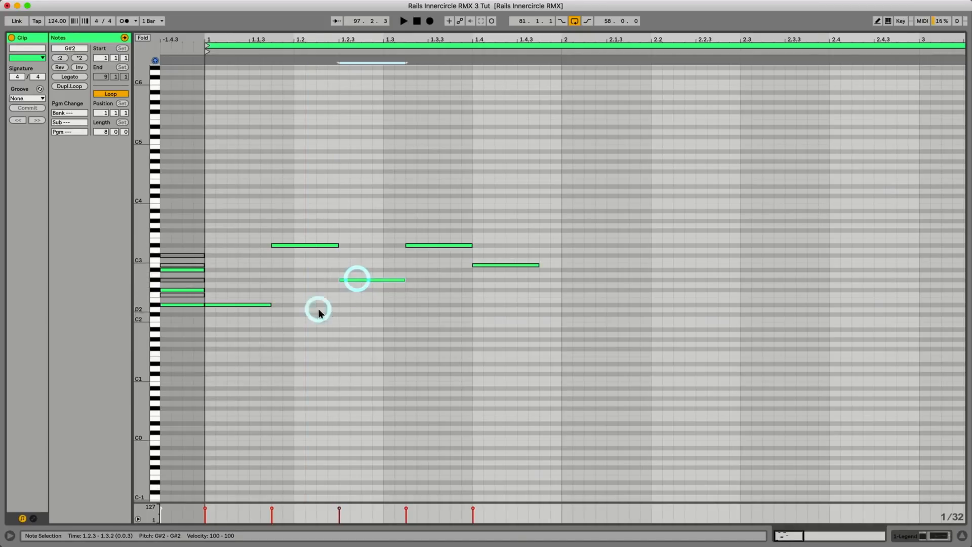
key(space)
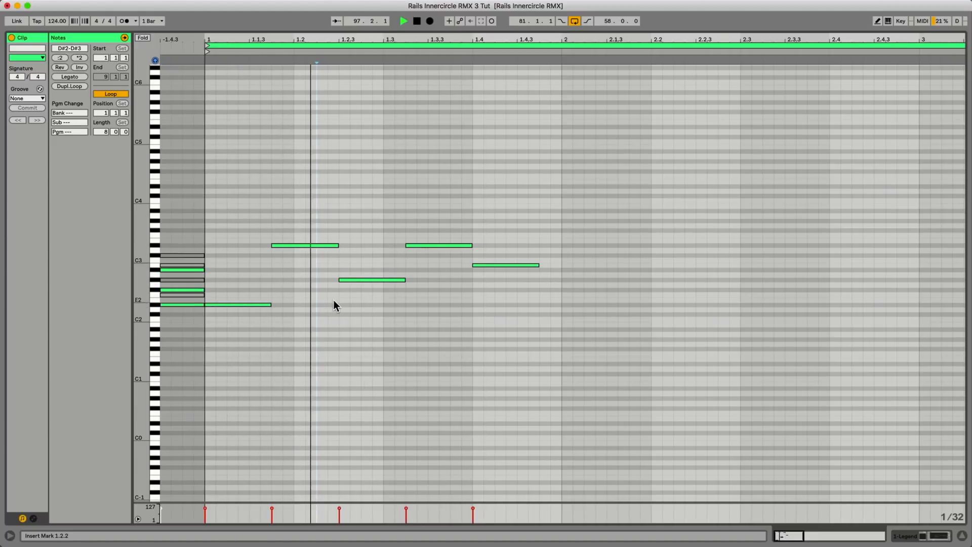
key(space)
- Raise the fourth note to B3 and the fifth to A#3, and play the phrase
click(423, 246)
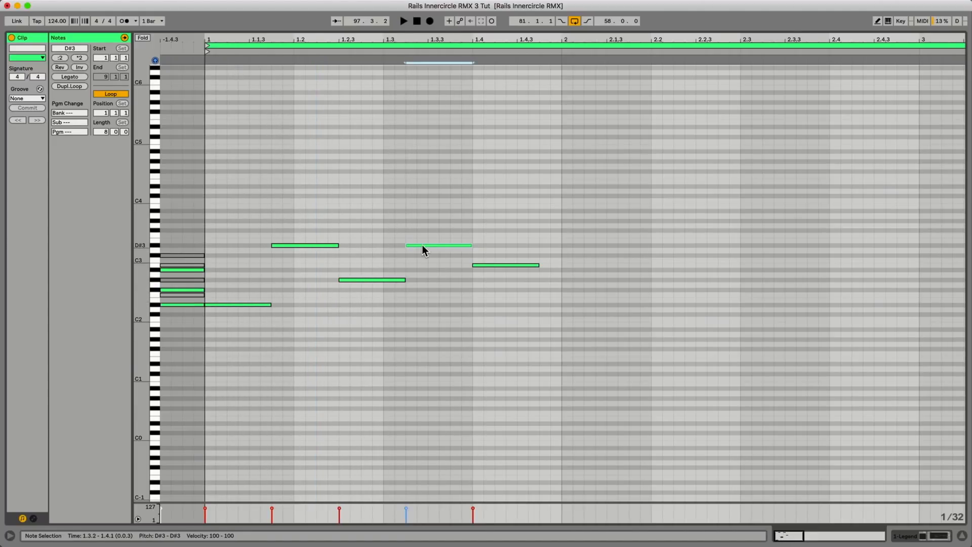
drag(423, 246, 423, 209)
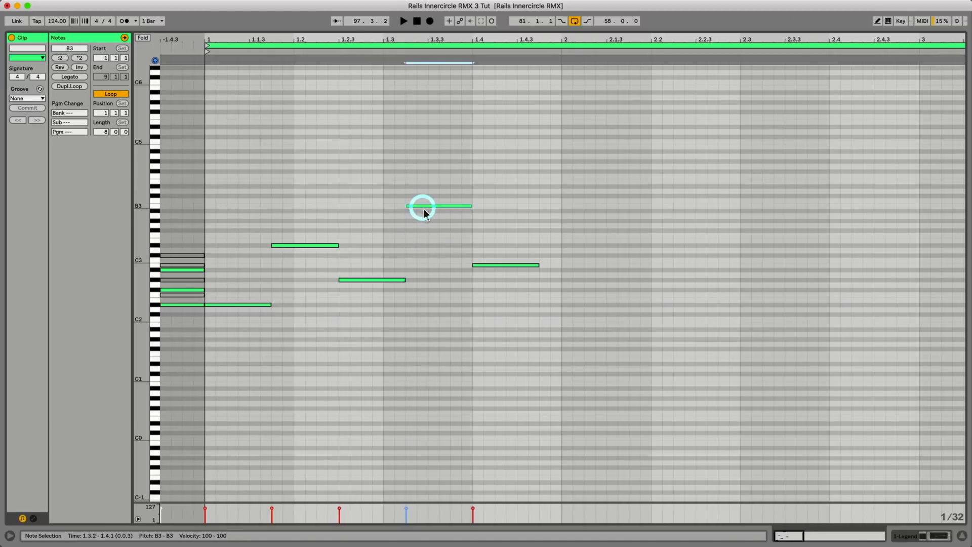
click(424, 248)
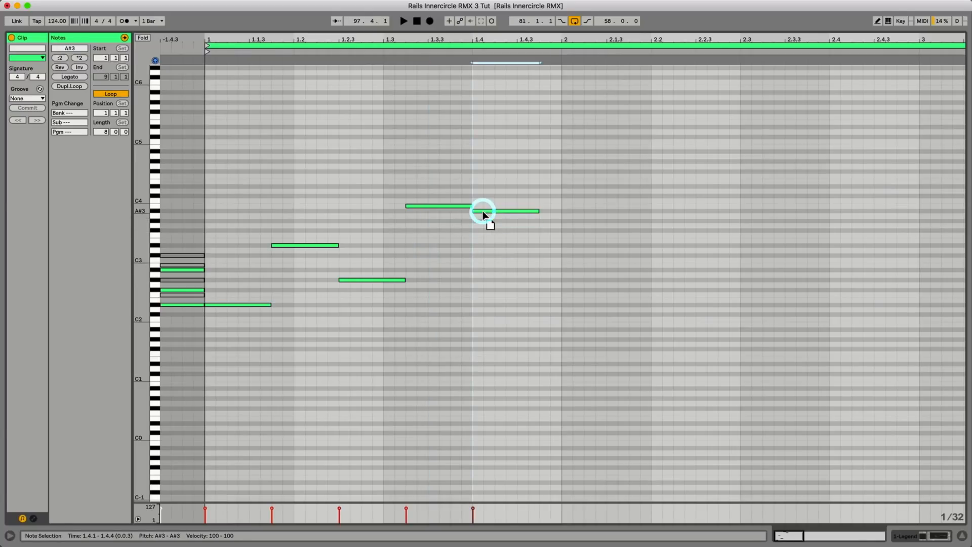
click(436, 243)
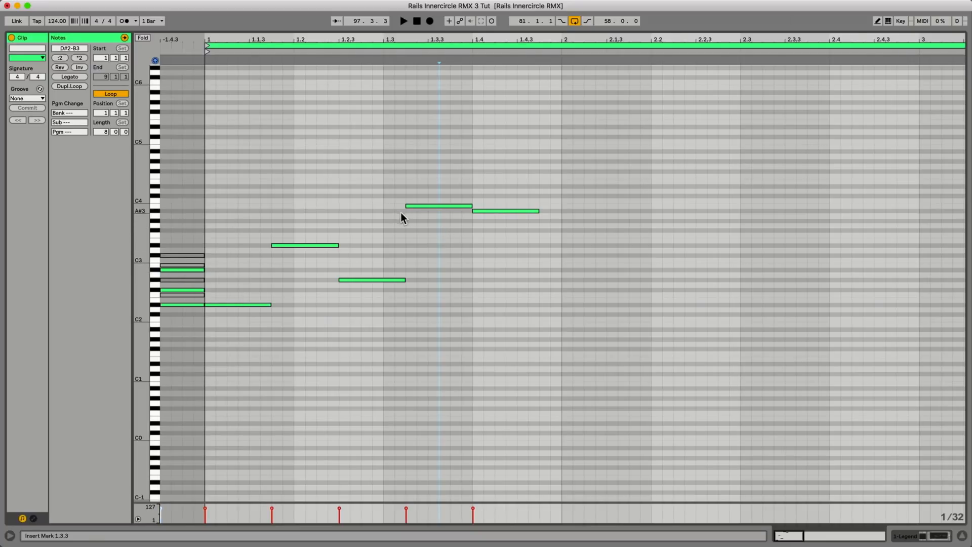
key(space)
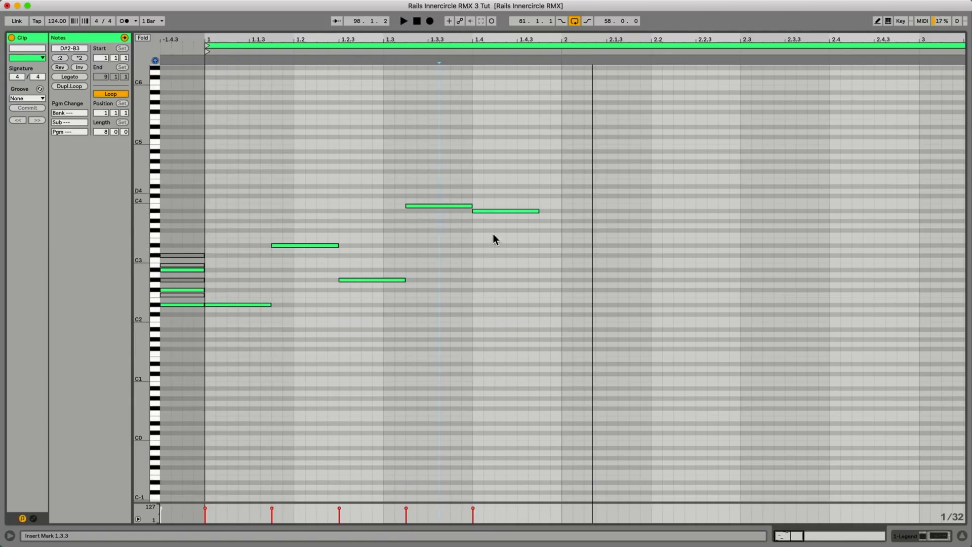
- Shorten the A#3 note to end at 1.4.3, copy it to D#2 right after, and play the full bar
click(447, 209)
drag(500, 167, 502, 265)
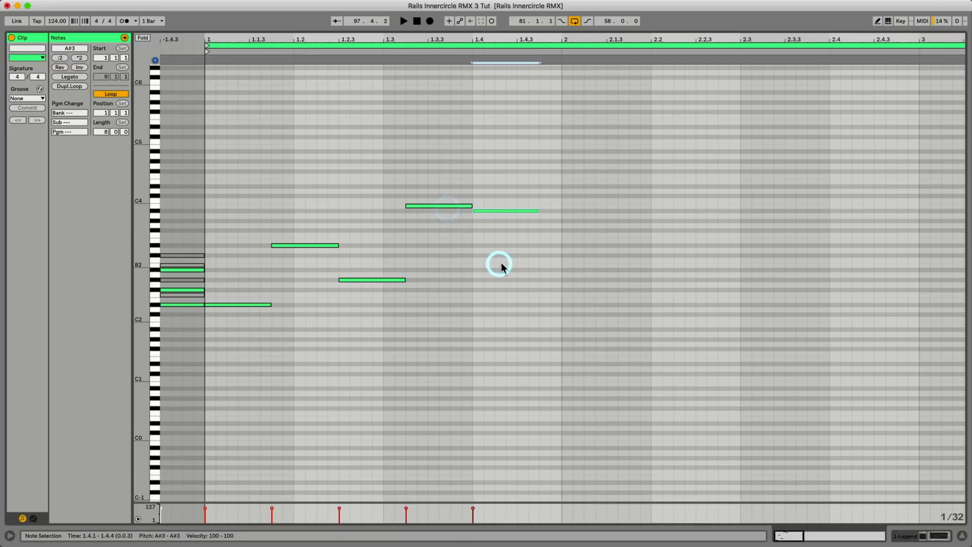
drag(539, 211, 521, 208)
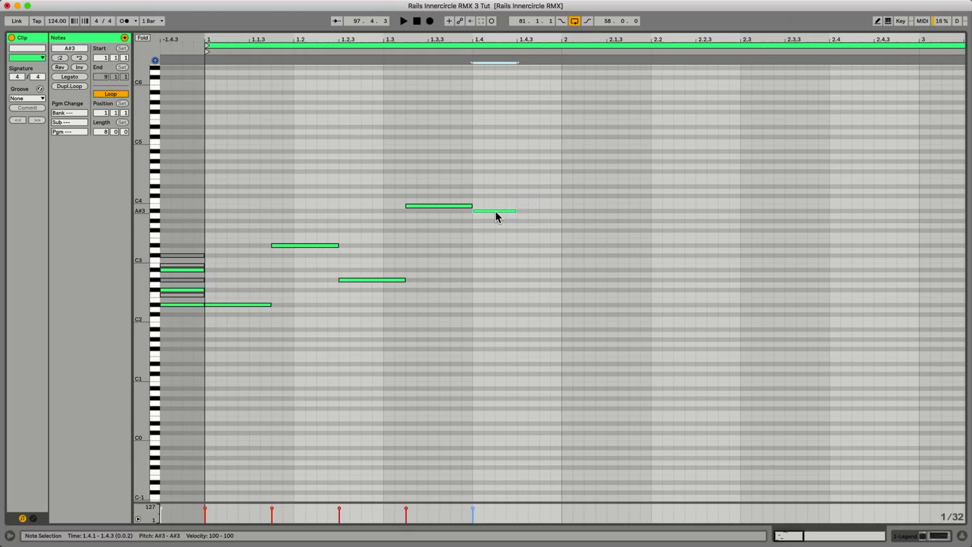
drag(496, 211, 542, 307)
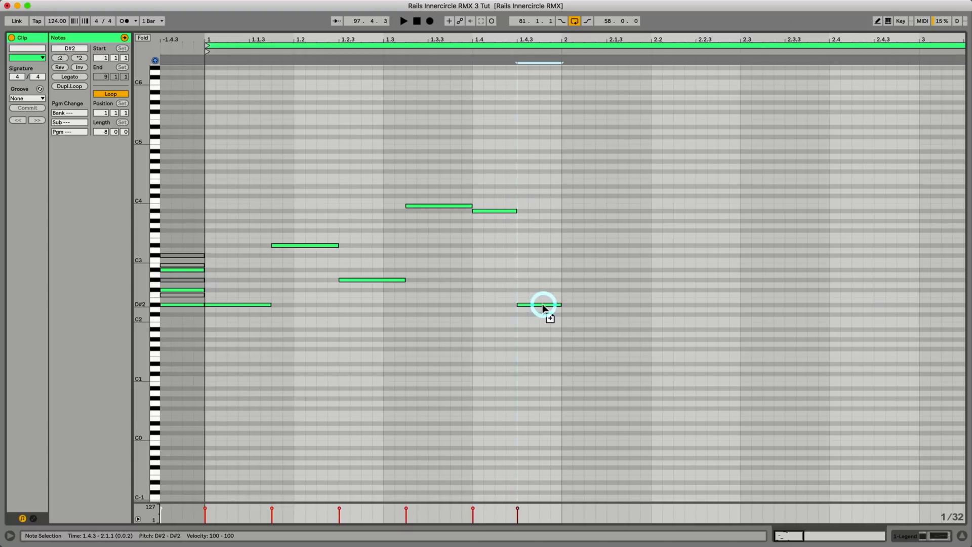
drag(418, 42, 418, 109)
click(446, 160)
key(space)
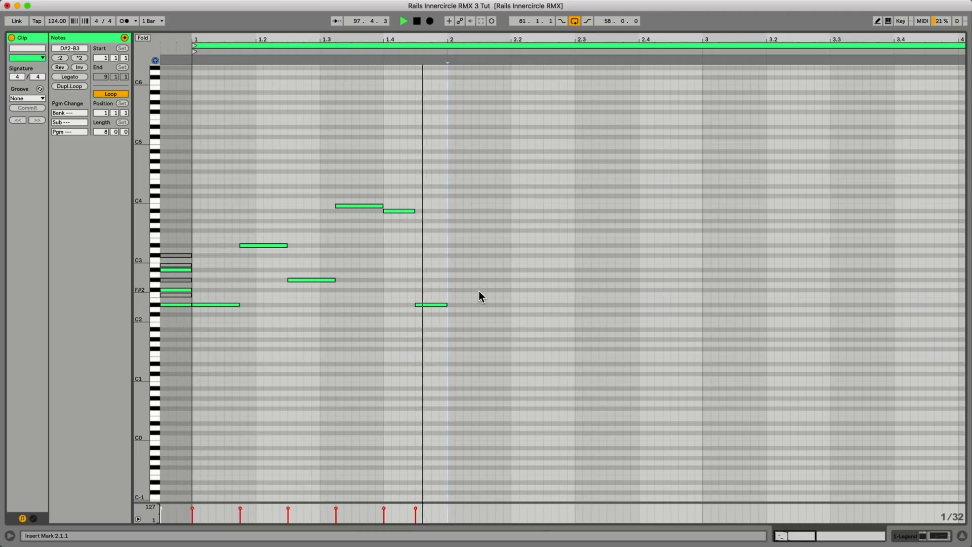
key(space)
- Duplicate the bar 1 phrase into bar 2 and raise the copy's first note to G#2
click(175, 343)
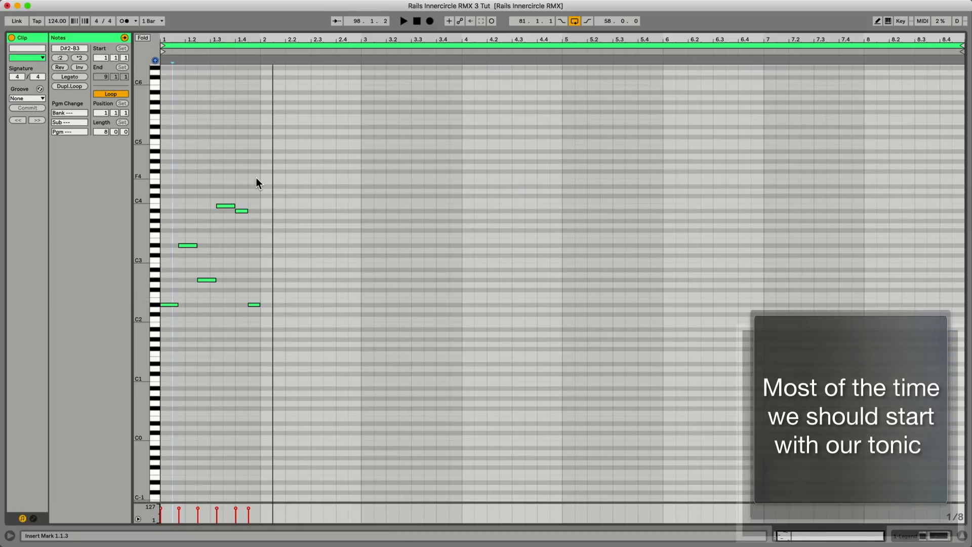
drag(260, 178, 144, 337)
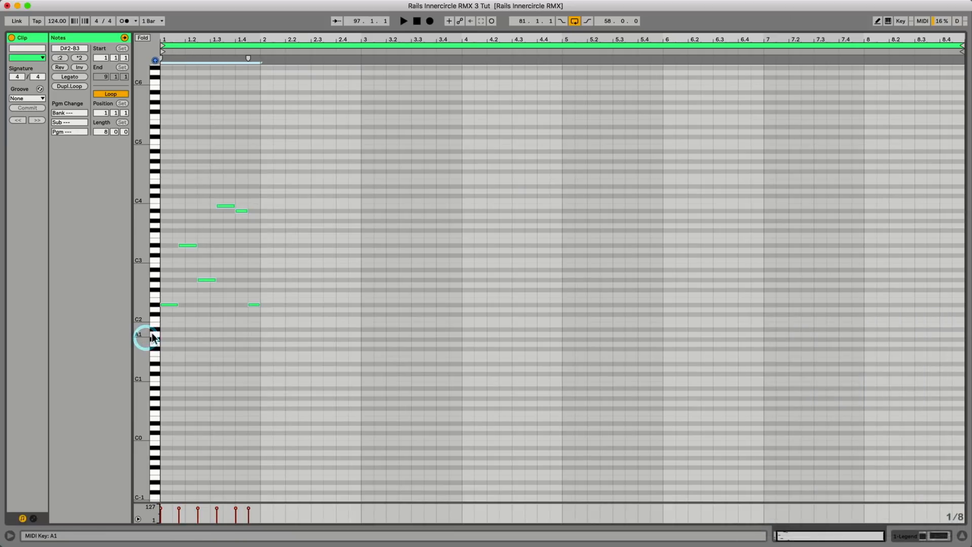
key(super+d)
click(268, 290)
drag(268, 288, 267, 280)
click(268, 288)
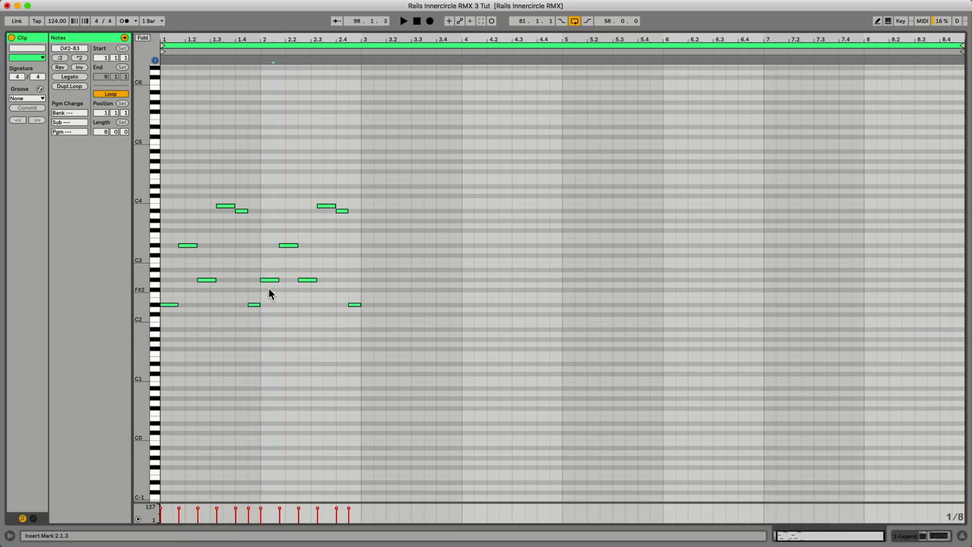
- Try bar 2's first note at F#2 and play the two-bar melody
drag(271, 280, 271, 290)
click(270, 272)
key(space)
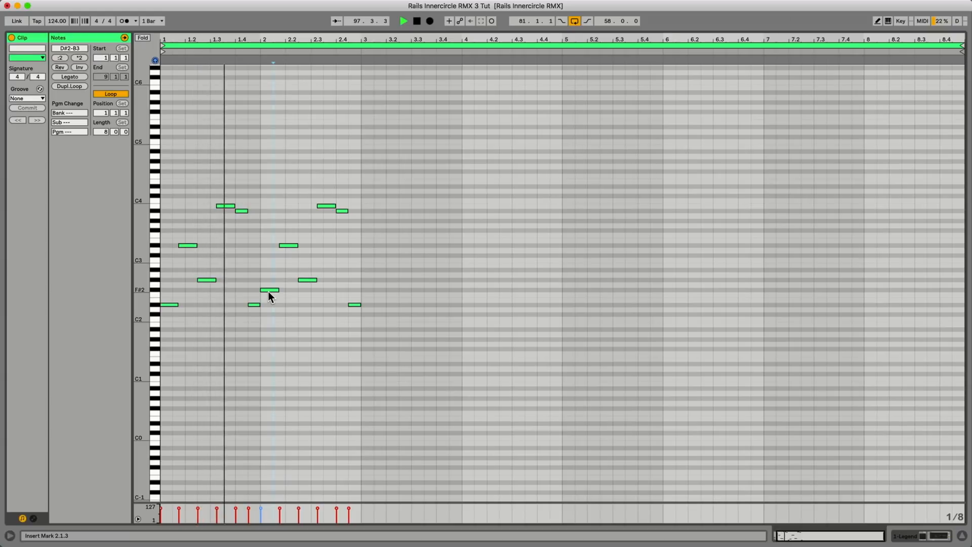
- Raise bar 2's first note to A#2 and play the melody again
drag(270, 291, 269, 282)
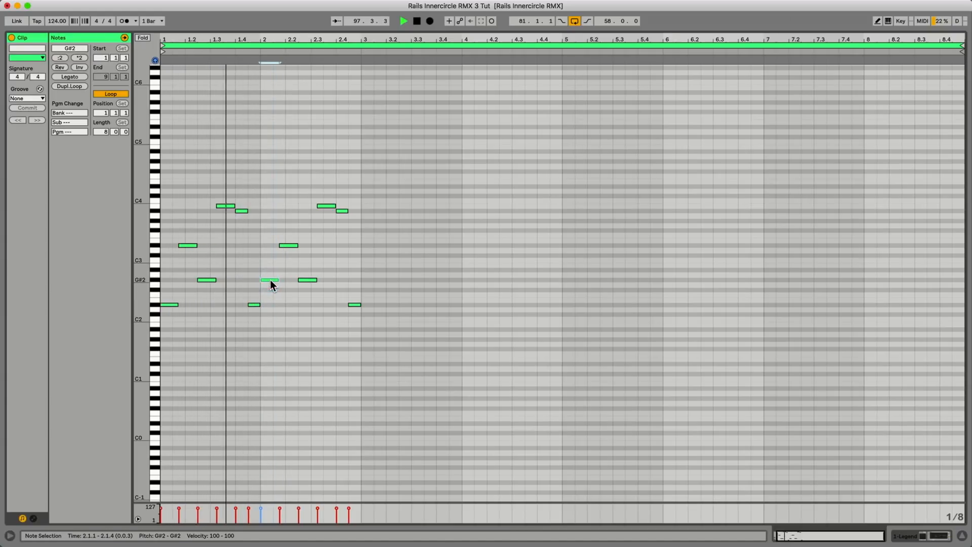
click(270, 282)
drag(270, 270, 271, 270)
key(space)
click(279, 286)
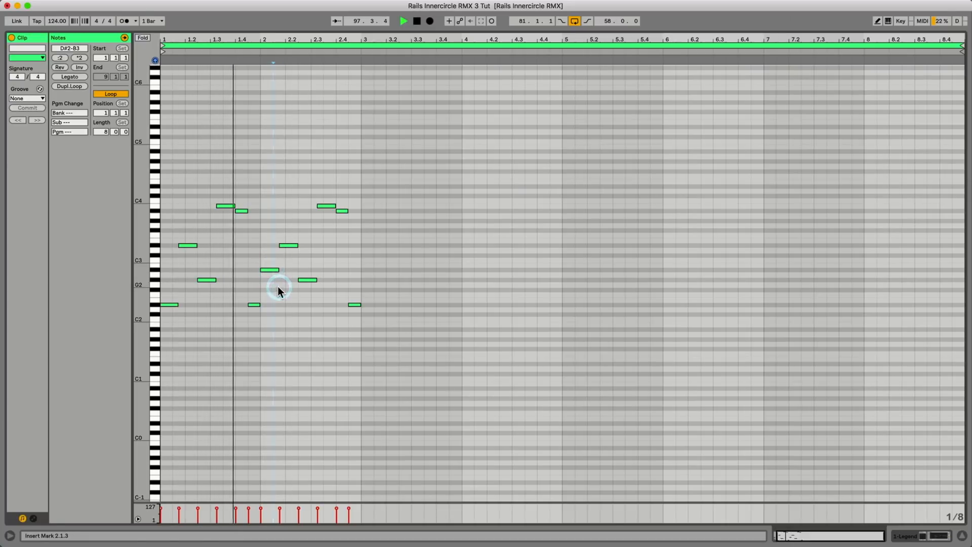
- Lower bar 2's first note to G#2 and play the melody
click(269, 272)
drag(270, 273, 270, 280)
key(space)
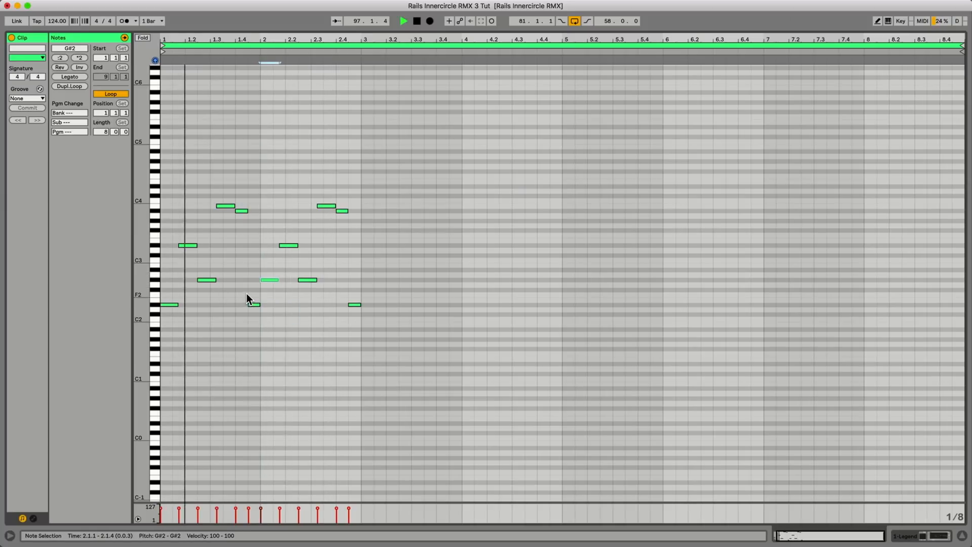
key(space)
- Raise bar 2's second note to B3 and play the melody
click(297, 270)
drag(288, 246, 284, 208)
click(288, 242)
key(space)
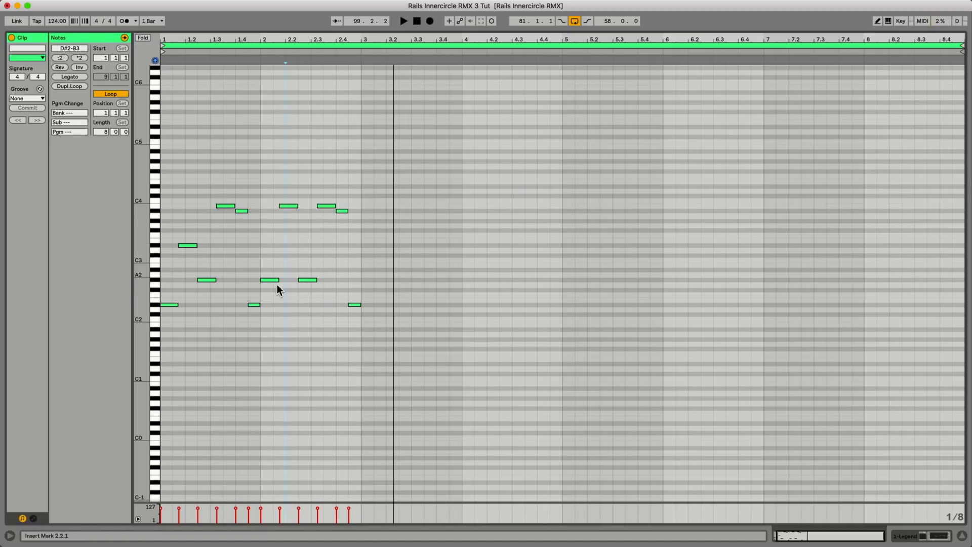
- Lower bar 2's third note to F#2 and play the melody
click(307, 282)
drag(307, 284, 313, 295)
click(315, 261)
key(space)
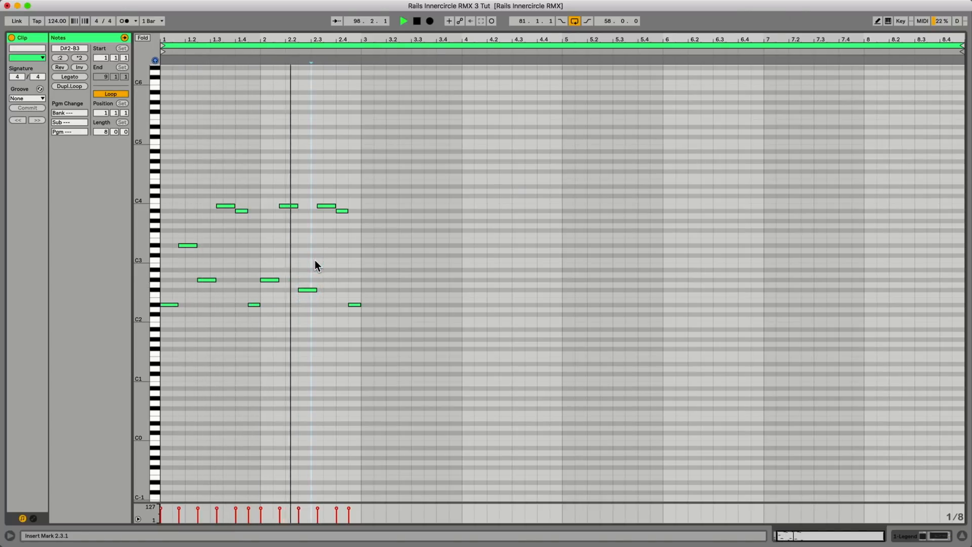
key(space)
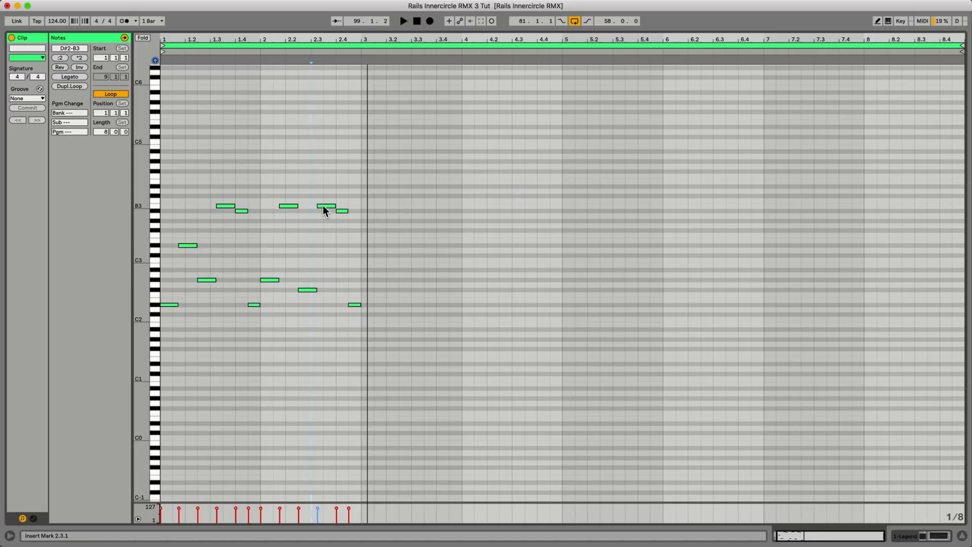
- Lower bar 2's fourth note to A#3 and its fifth note to G#3, and play the melody
drag(324, 209, 344, 223)
click(332, 233)
click(353, 256)
key(space)
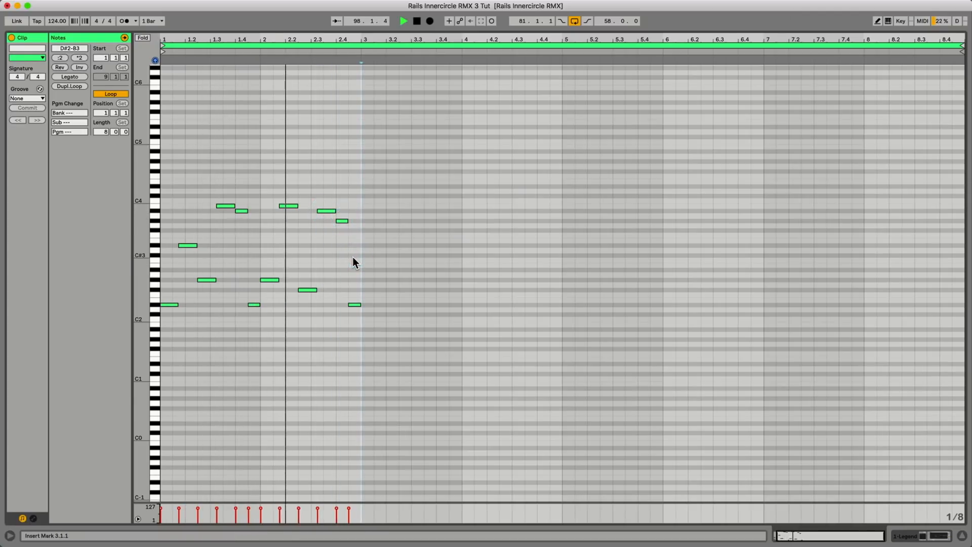
drag(343, 208, 342, 236)
key(space)
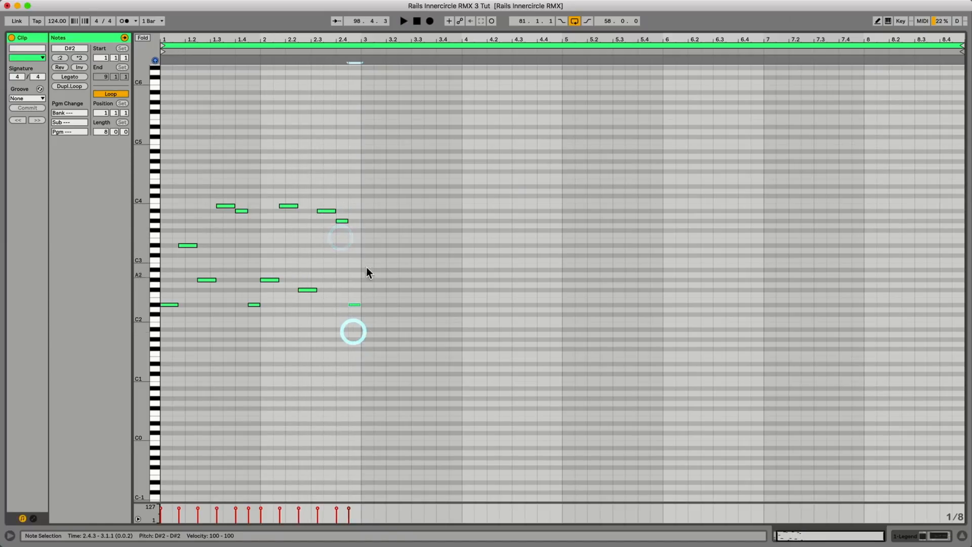
click(370, 267)
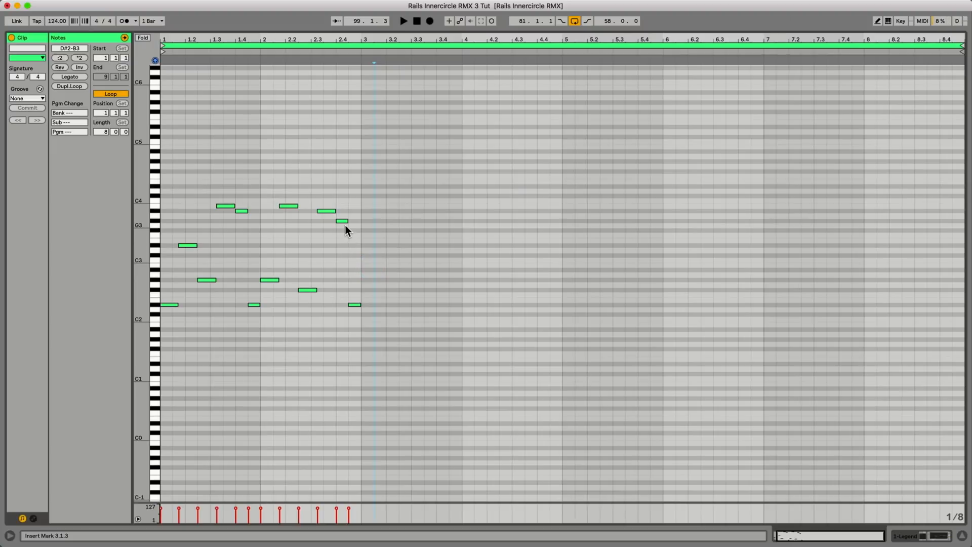
- Lower bar 2's fifth note to A#2 and play the melody
drag(318, 231, 356, 386)
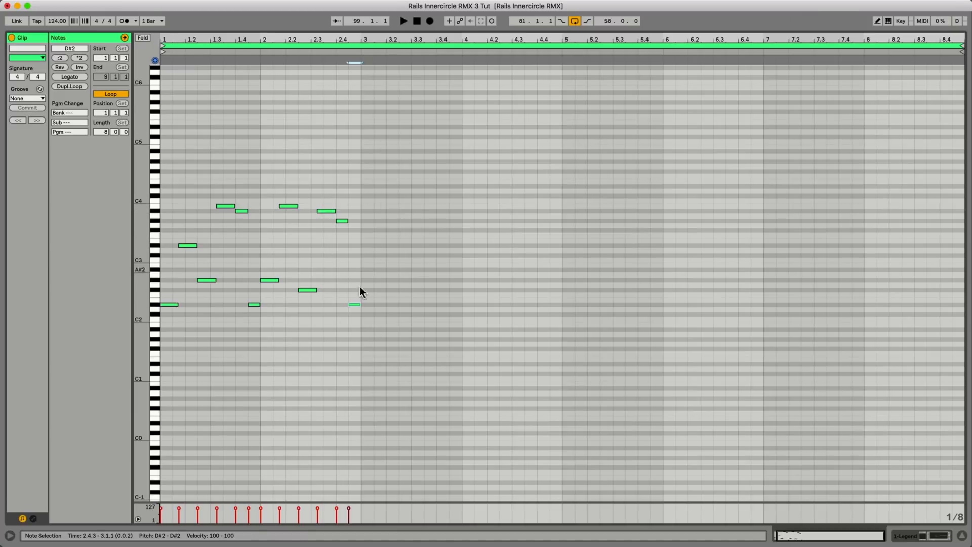
click(339, 241)
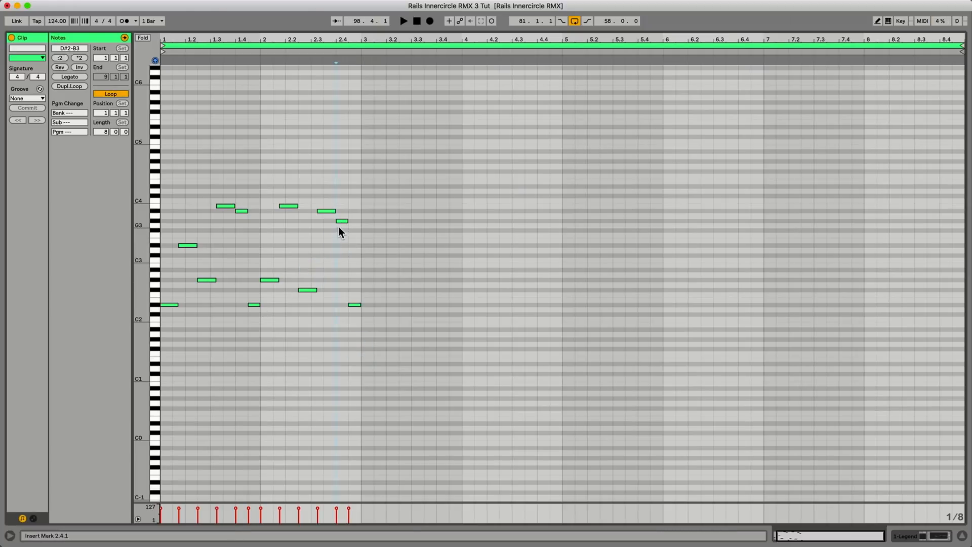
drag(342, 222, 344, 270)
click(401, 256)
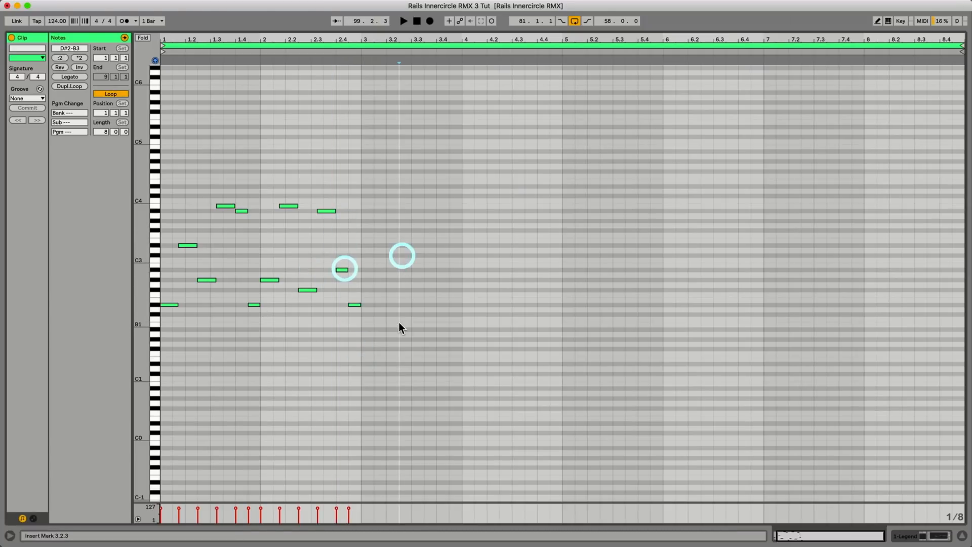
key(space)
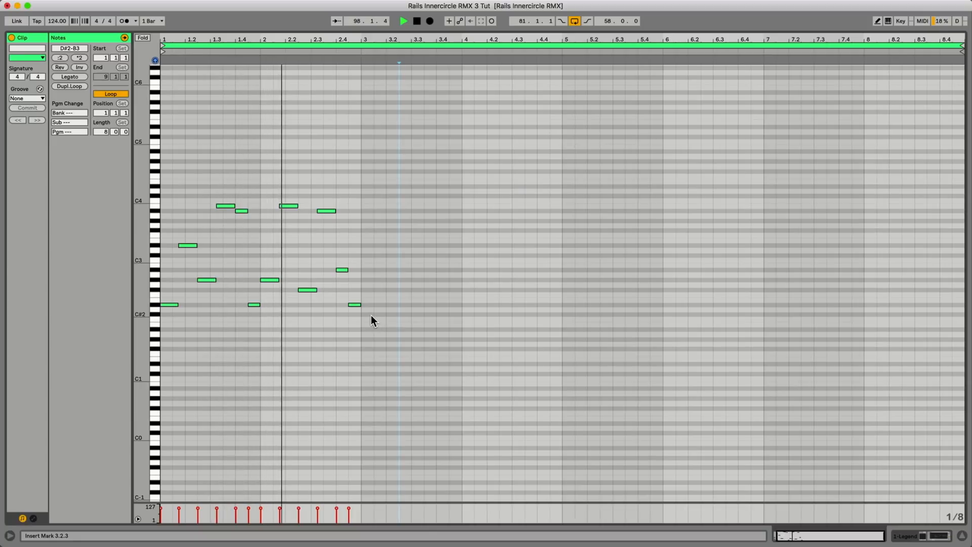
- Move the final D#2 note to 3.1.1 at one bar long, extend the A#2 before it to 3.1.1, and play
click(355, 305)
drag(355, 305, 462, 307)
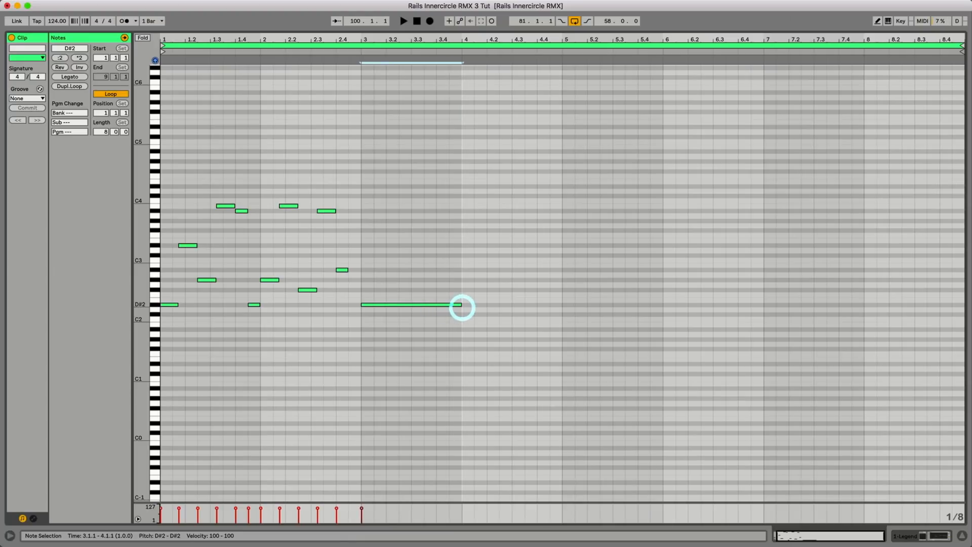
drag(350, 271, 358, 271)
click(356, 285)
key(space)
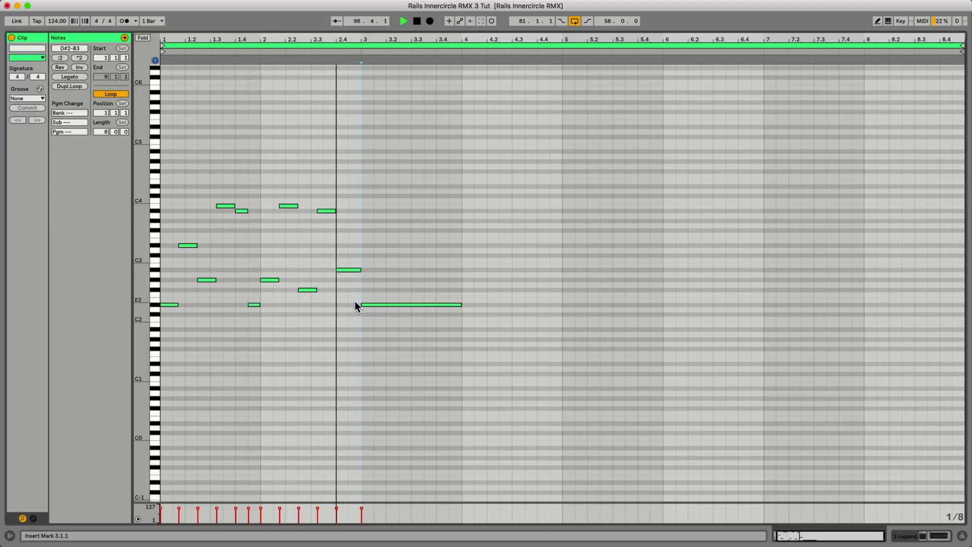
- Move the A#2 note to start at 2.4.3 and lengthen the preceding A#3 to end at about 2.4.2
drag(347, 271, 354, 271)
key(space)
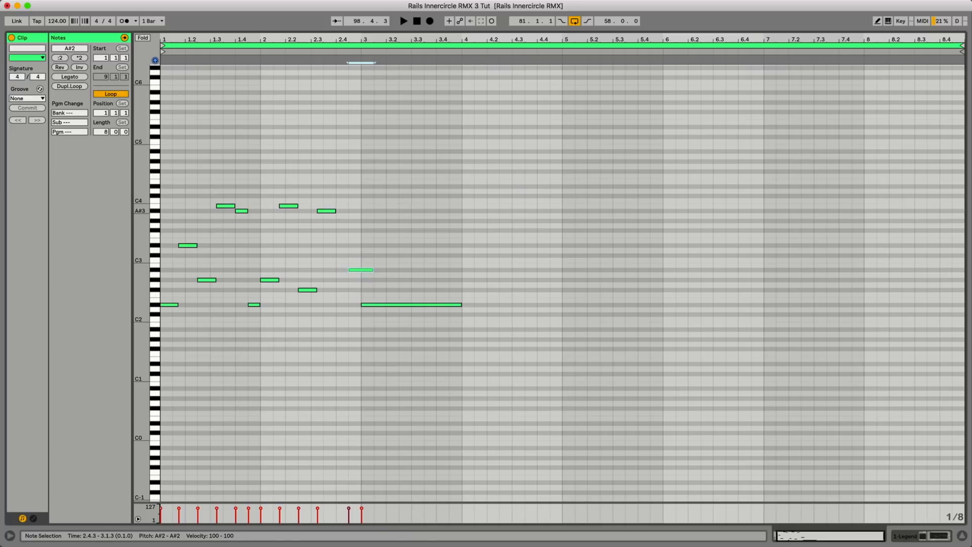
drag(335, 212, 348, 211)
click(307, 58)
click(386, 229)
drag(348, 211, 342, 212)
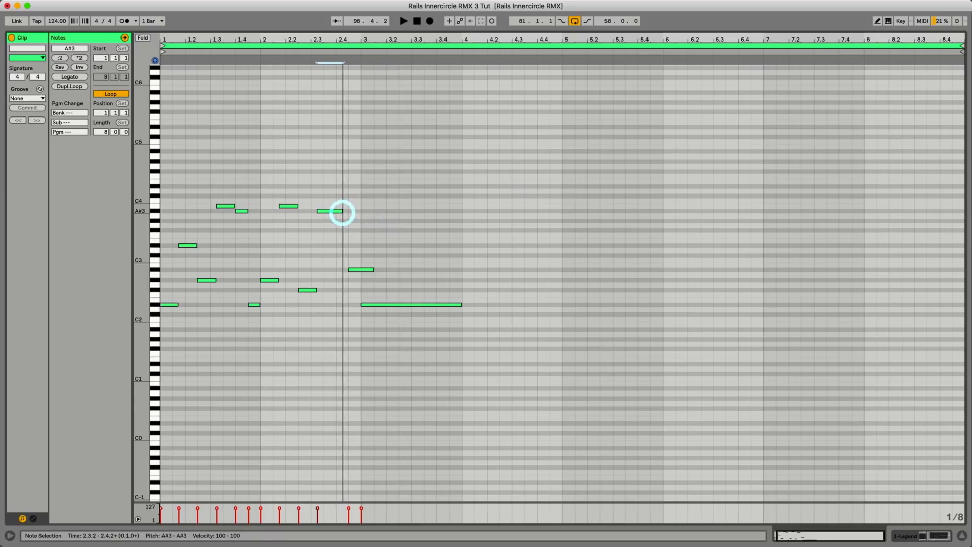
- Move the A#2 note to start right where the A#3 ends and play the melody
click(363, 226)
drag(358, 272, 348, 273)
key(space)
click(366, 271)
click(388, 271)
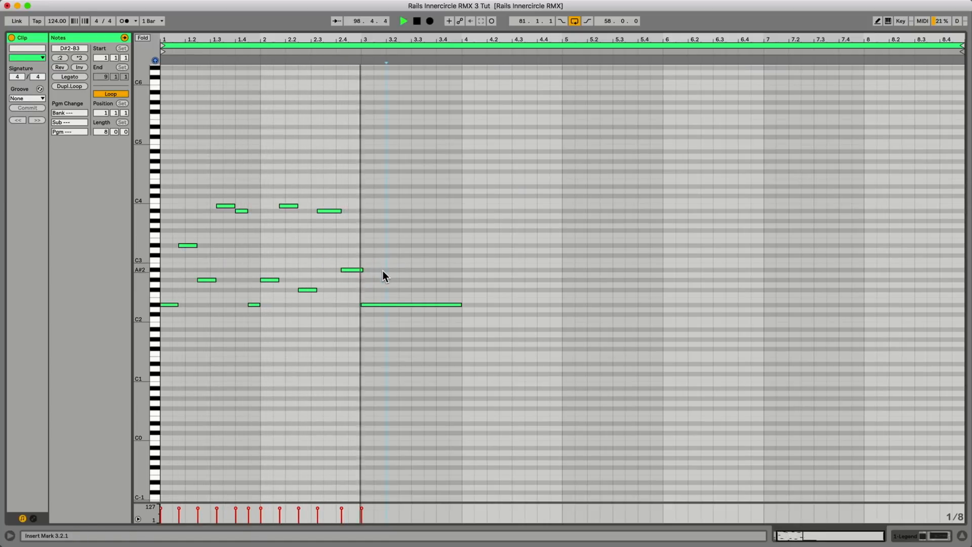
key(space)
- Move the bar 2 A#3 note to span 2.3.1 to 2.4.1 and the A#2 note to span 2.4.1 to 2.4.3
mouse_move(327, 43)
mouse_down()
mouse_move(330, 31)
mouse_move(325, 39)
mouse_up()
drag(448, 274, 438, 274)
drag(403, 210, 391, 210)
click(400, 233)
drag(461, 271, 449, 270)
click(438, 271)
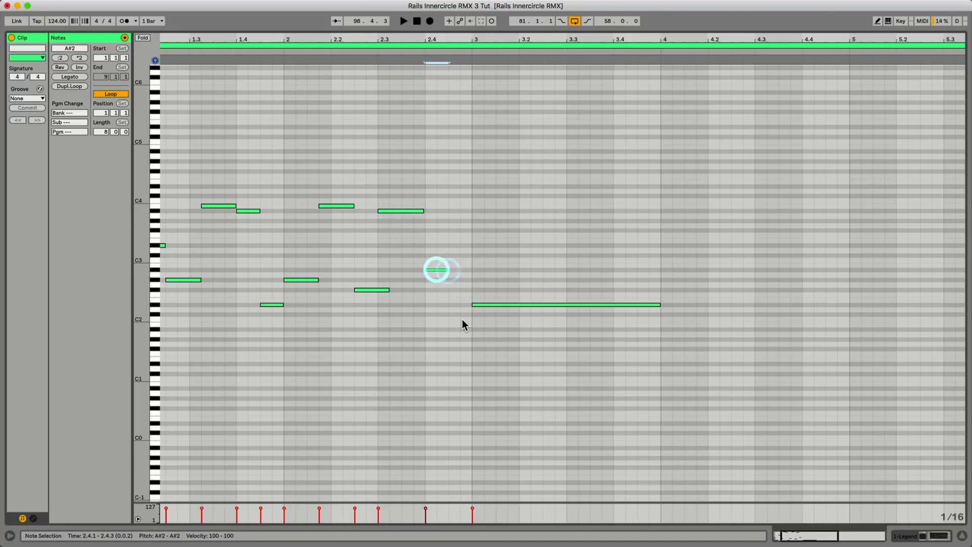
- Add an F#2 note after the A#2, running from 2.4.3 to 3.1.1
click(414, 211)
click(434, 271)
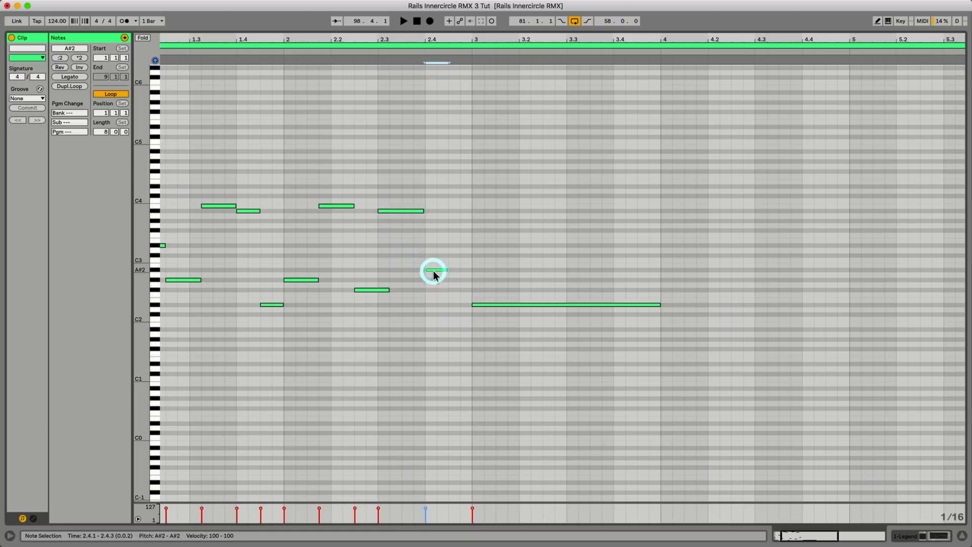
double_click(450, 290)
drag(460, 291, 470, 290)
drag(431, 264, 434, 283)
drag(455, 281, 460, 336)
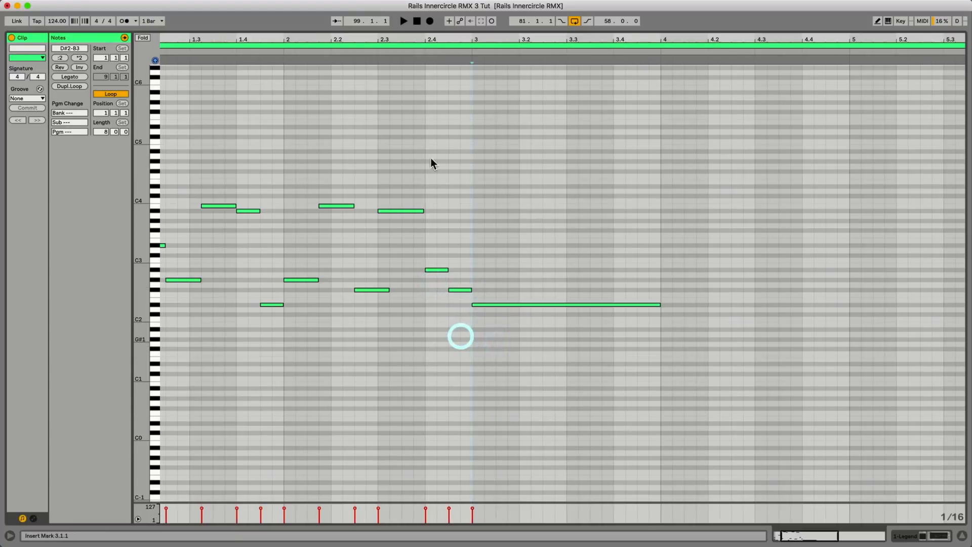
- Raise the last two notes of bar 2 to F#3 and A#2 and play the melody
drag(405, 36, 404, 35)
click(376, 112)
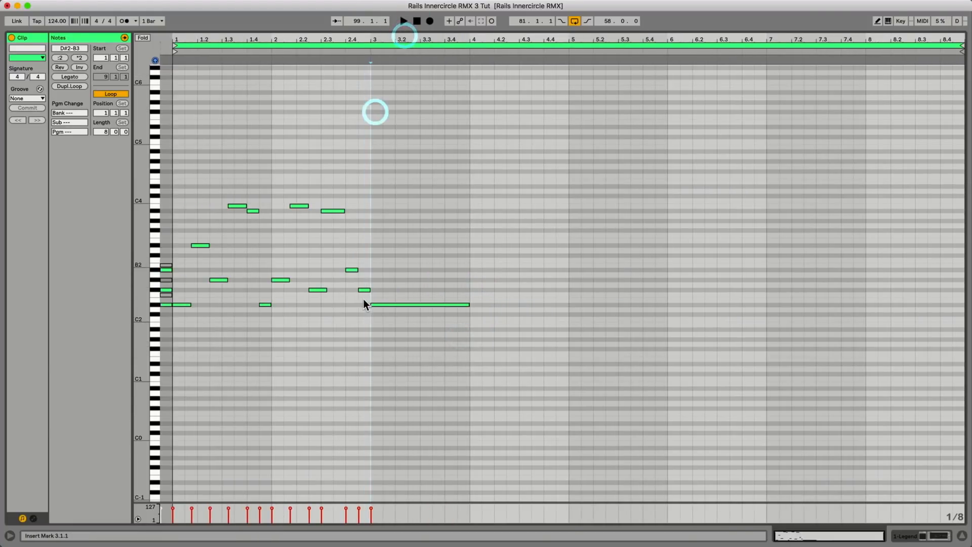
drag(365, 291, 351, 232)
key(space)
click(408, 217)
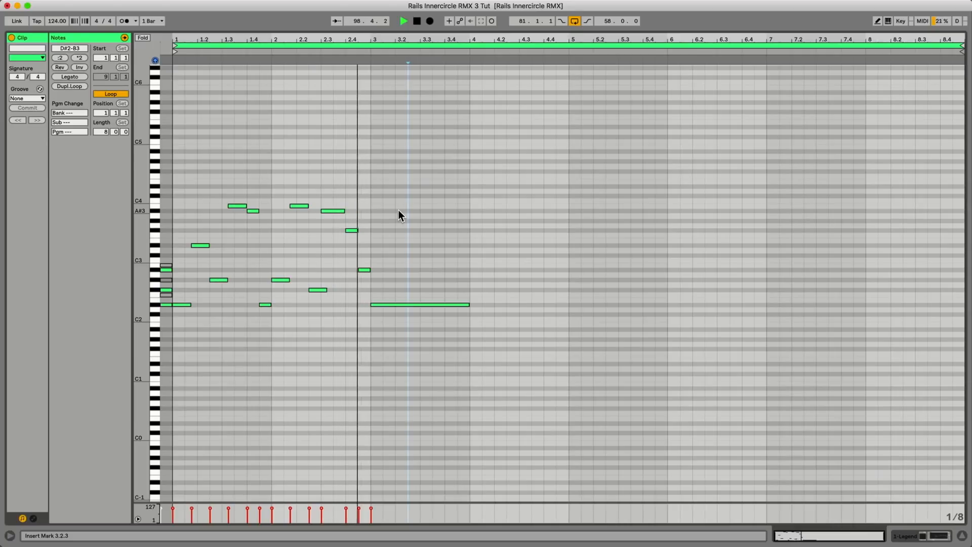
- Shift the bar 2 A#3 note to start at 2.3.2 and end at 2.4.1, and play the melody
drag(316, 42, 348, 157)
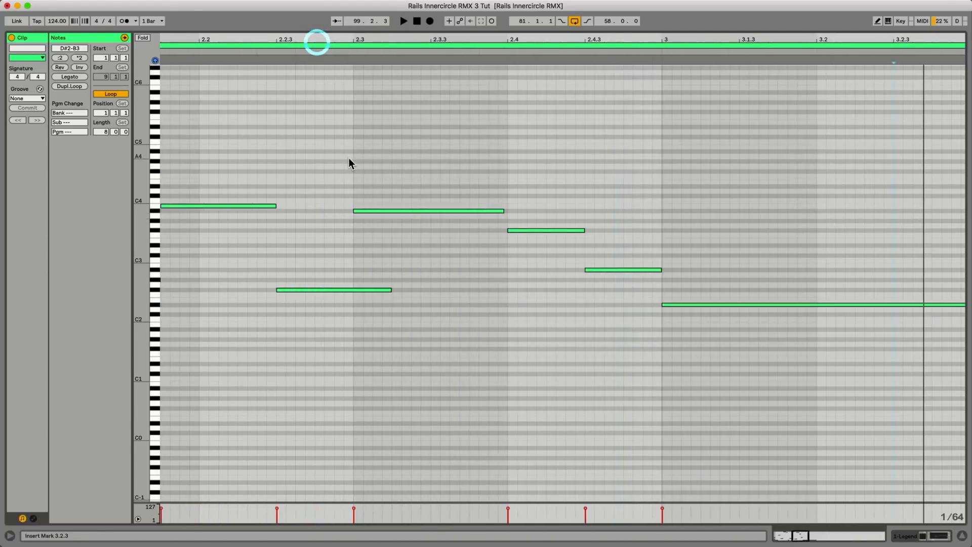
drag(380, 211, 416, 211)
drag(542, 211, 508, 211)
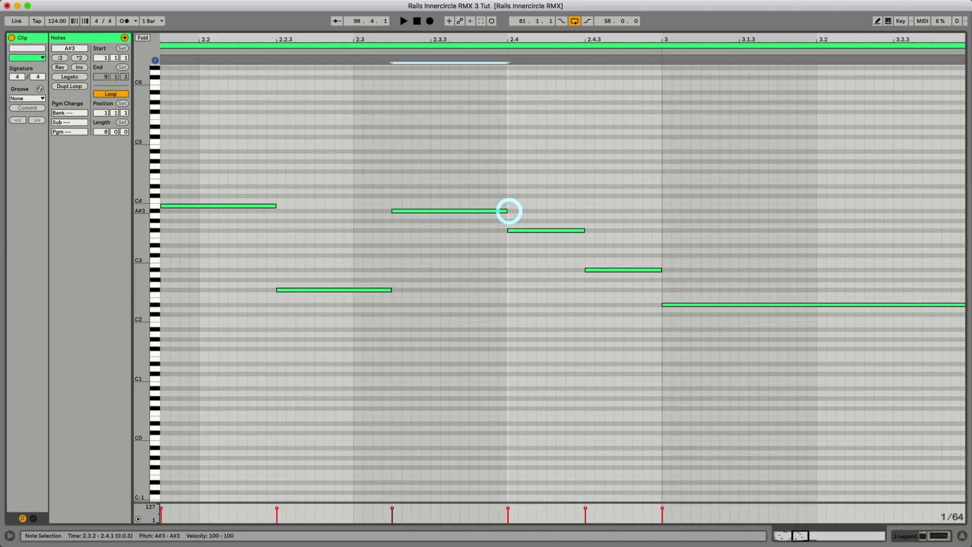
drag(471, 40, 471, 10)
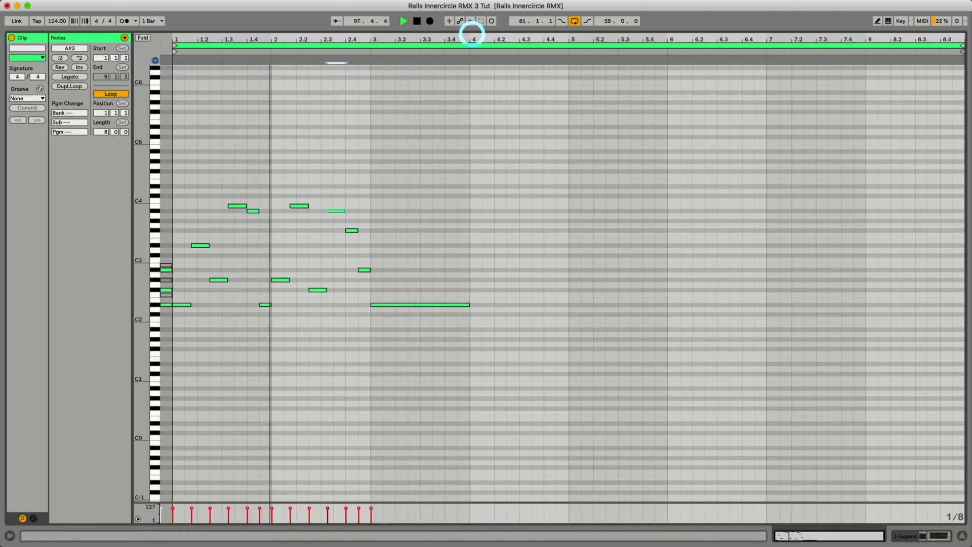
click(303, 148)
key(space)
- Try bar 2's second note at D#4 and at F4, playing the melody each time
click(297, 206)
drag(298, 208, 299, 188)
key(space)
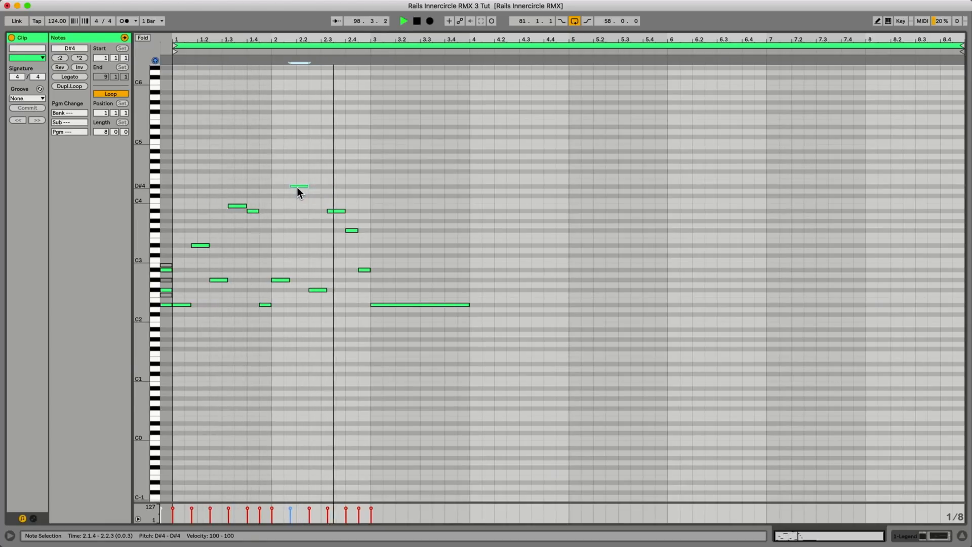
alt+click(299, 183)
key(space)
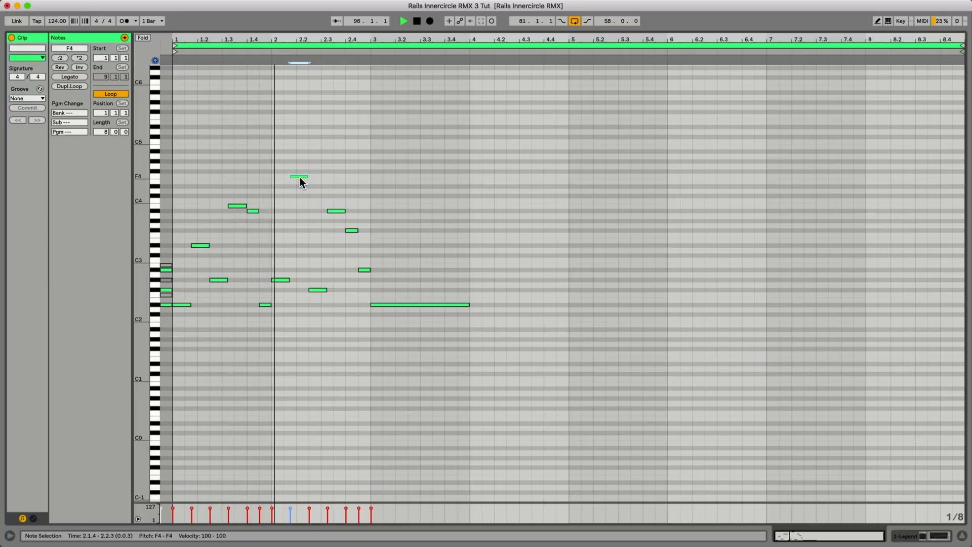
key(space)
- Set bar 2's second note to F#4 and play the melody
click(301, 178)
drag(300, 177, 301, 184)
key(Up)
click(304, 193)
key(space)
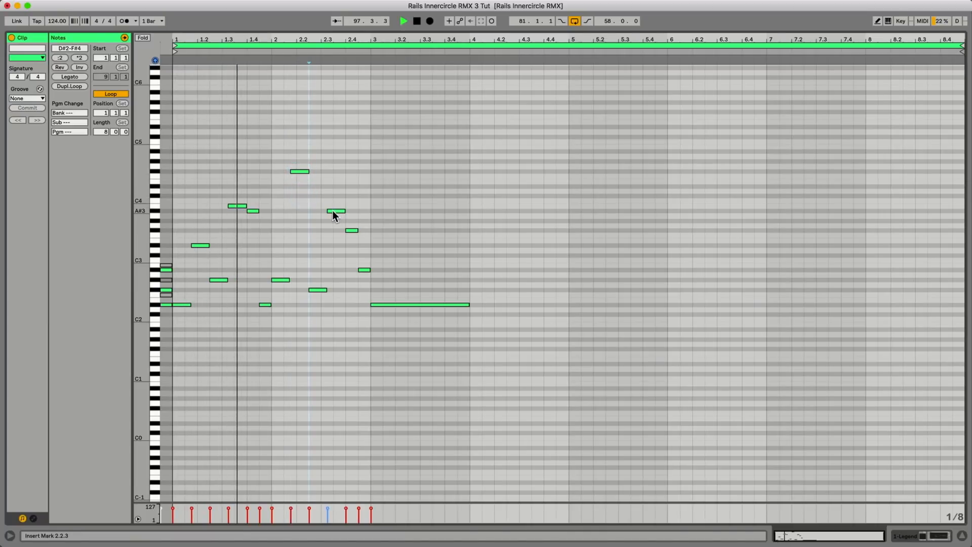
- Raise bar 2's fourth note to F4 and its fifth note to A#3, and play the melody
drag(333, 212, 334, 177)
click(330, 203)
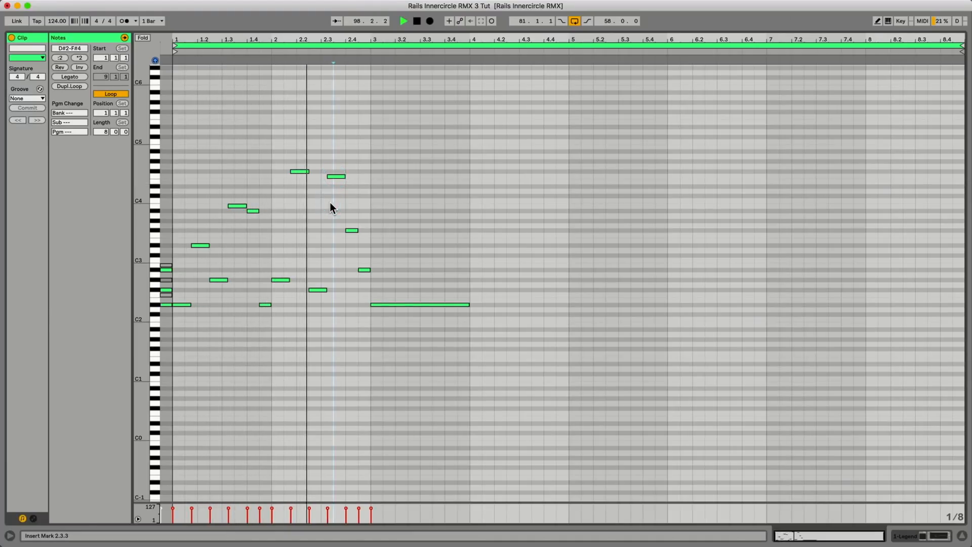
drag(354, 231, 355, 213)
key(space)
key(space)
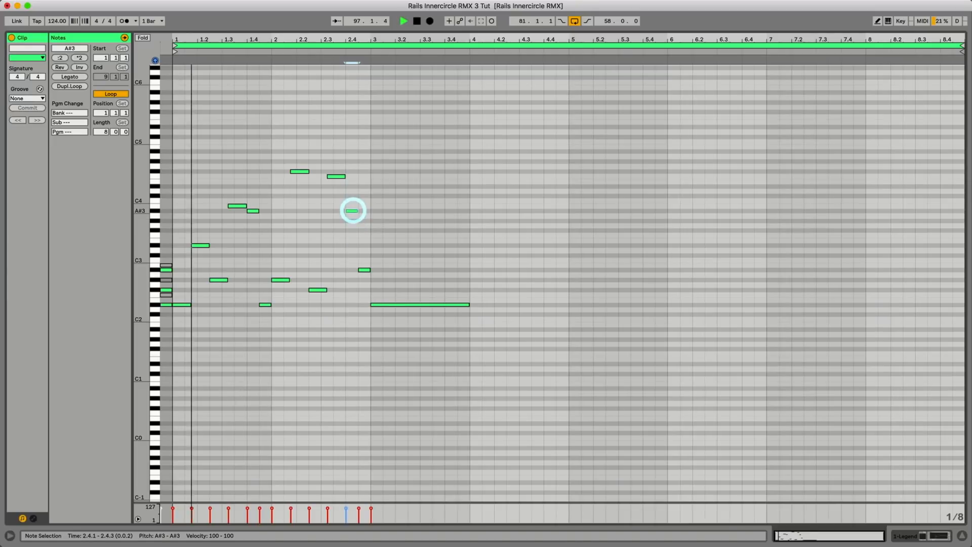
click(381, 219)
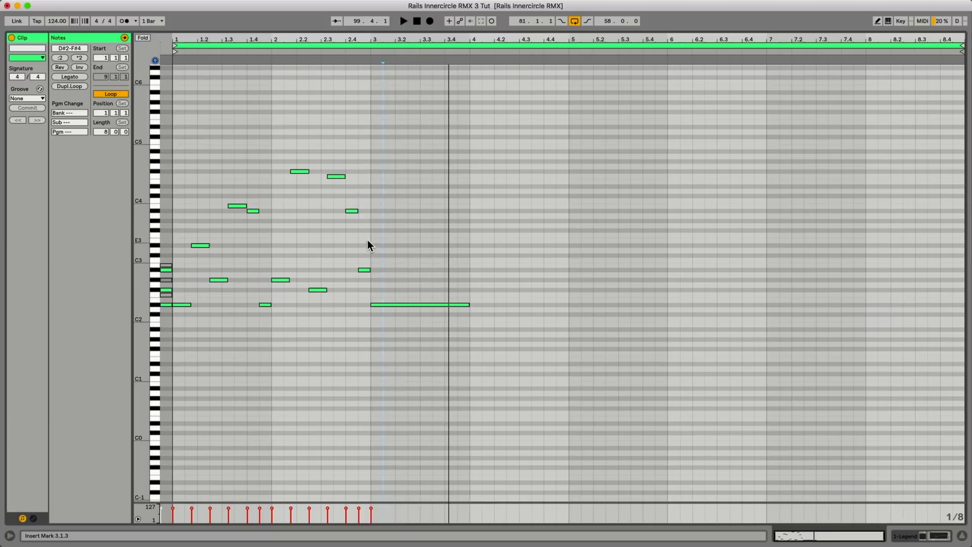
- Play the finished melody through once more
click(328, 39)
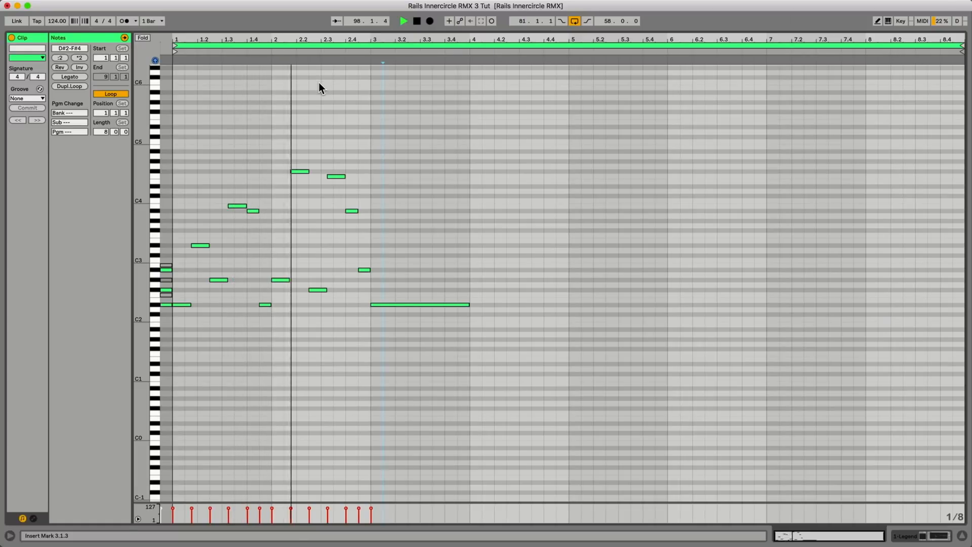
key(space)
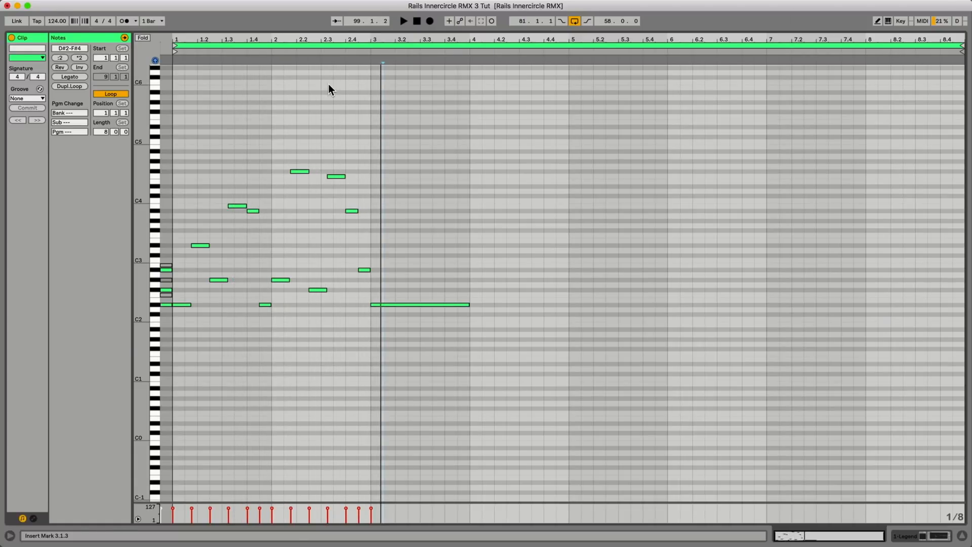
click(344, 39)
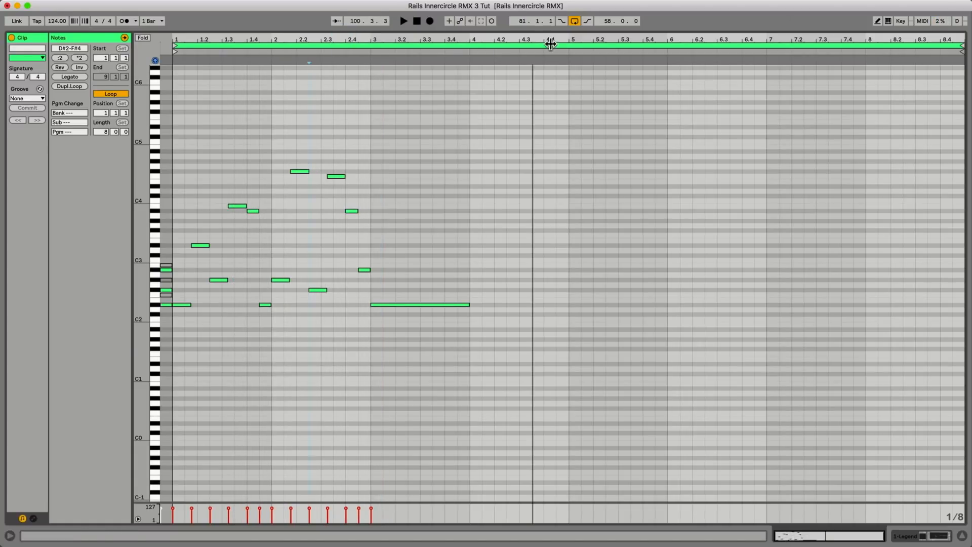
click(547, 35)
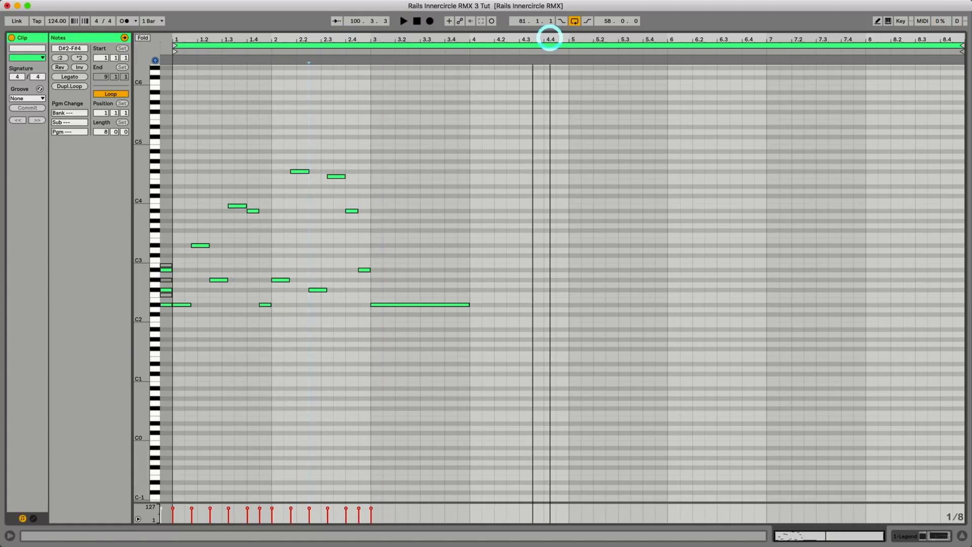
- Leave the MIDI clip editor and return to the arrangement with the Legend track's devices shown
drag(565, 126, 576, 306)
click(626, 350)
click(567, 118)
key(shift+Tab)
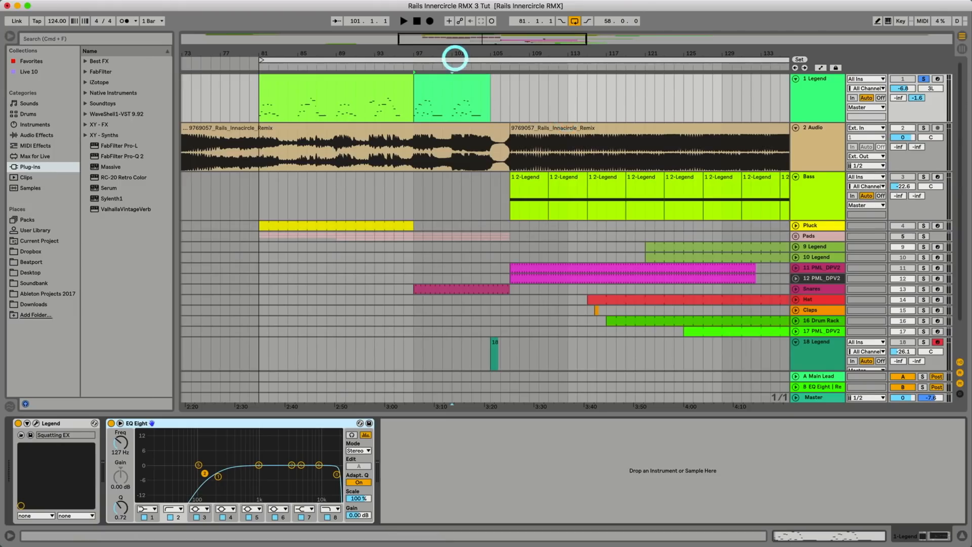
- Open the Legend clip at bar 101 for full-size note editing and play its melody
drag(455, 56, 457, 105)
double_click(451, 105)
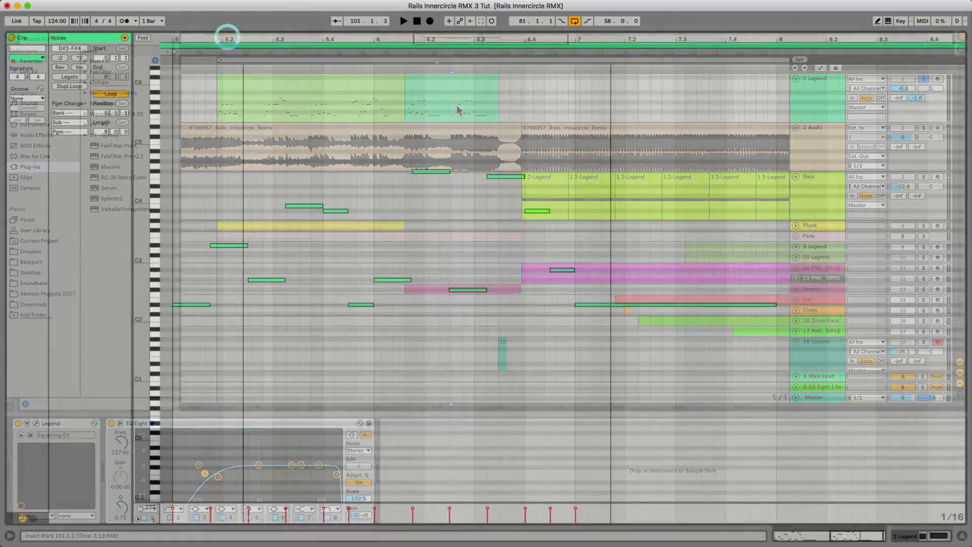
key(space)
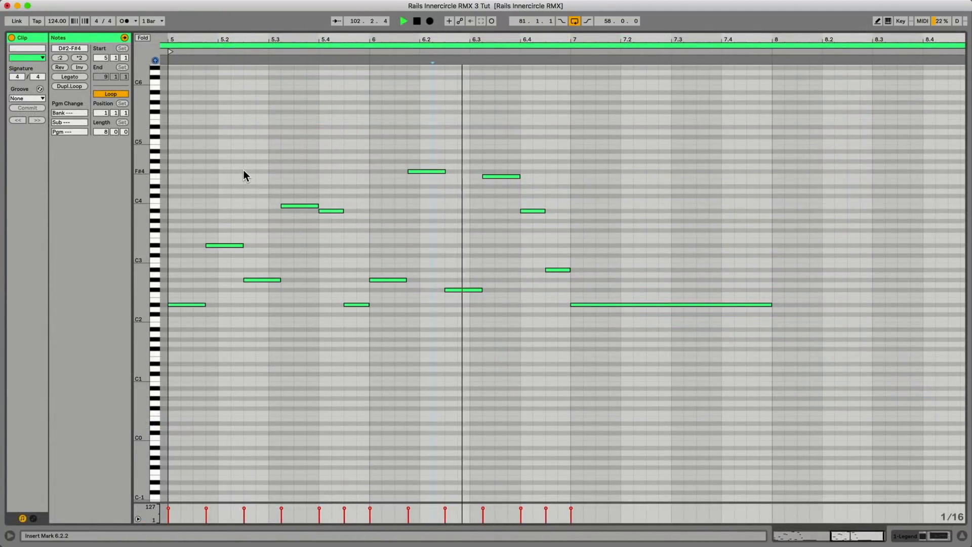
key(space)
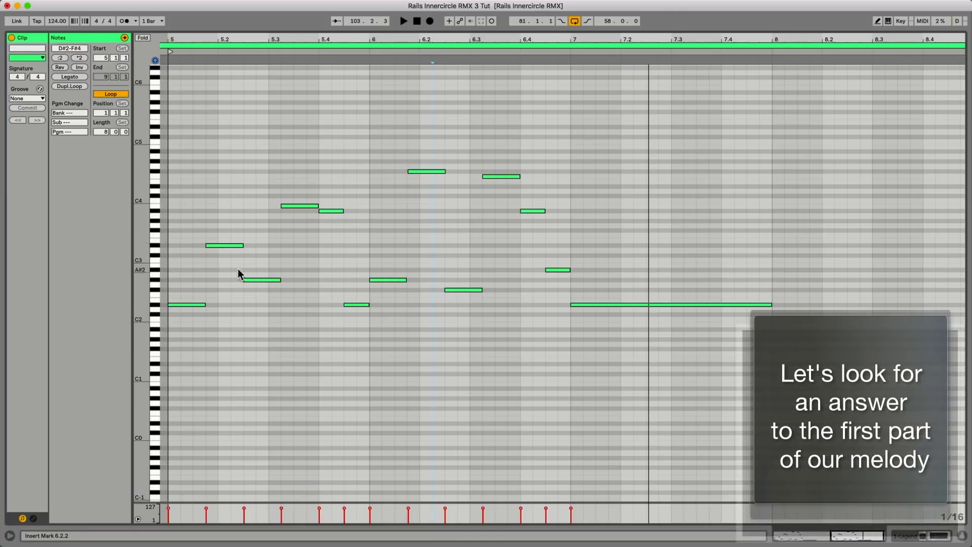
- Set the second note of bar 5 to A#2 and the third to D#3, and play the phrase
drag(204, 310, 255, 258)
click(217, 272)
click(270, 351)
click(246, 308)
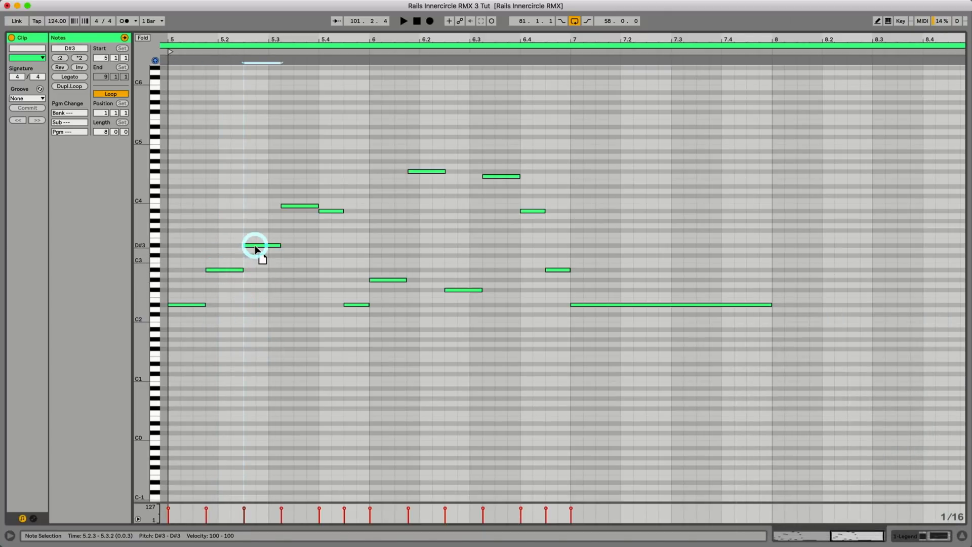
click(307, 247)
key(space)
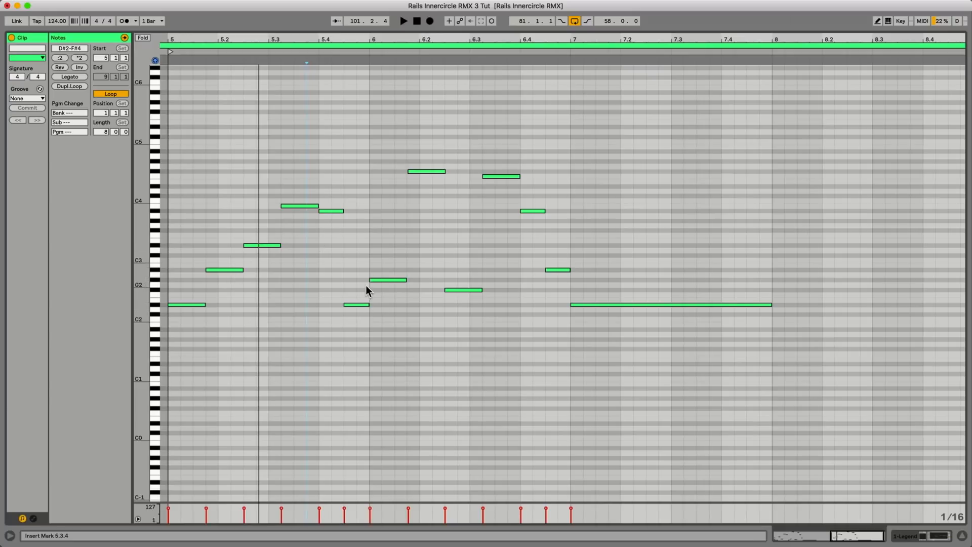
- Raise the note at 5.4.3 to F#4, move the two following notes to F4 and A#4, and play the melody
drag(357, 306, 358, 179)
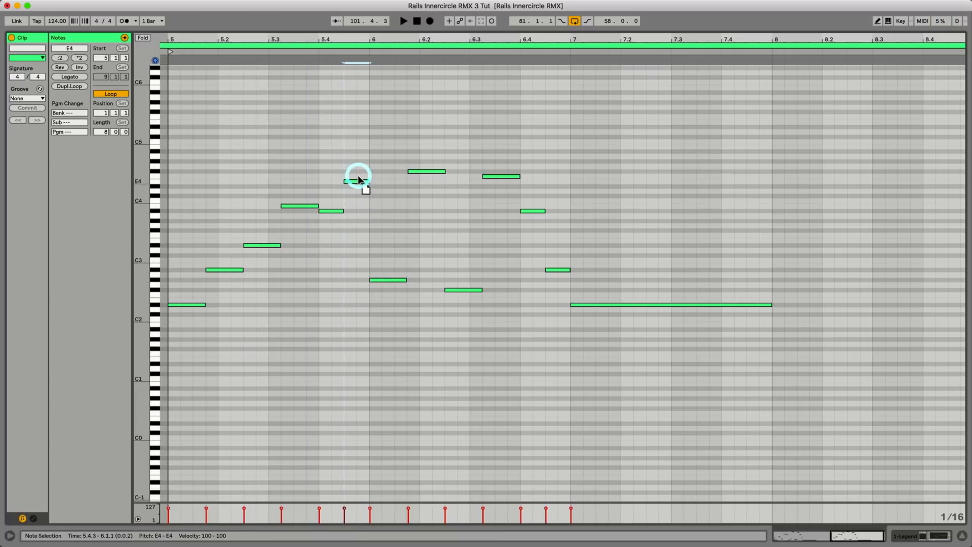
drag(300, 189, 332, 239)
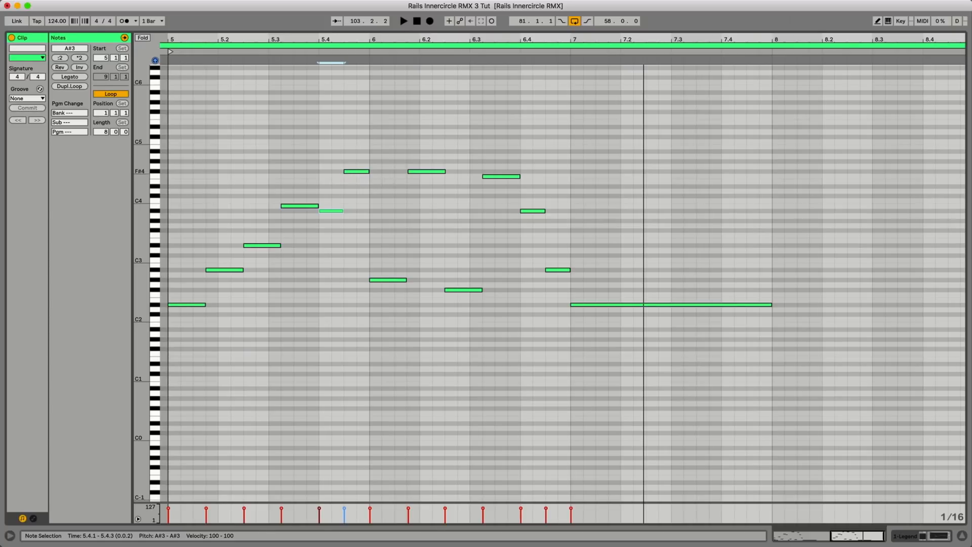
drag(381, 174, 397, 174)
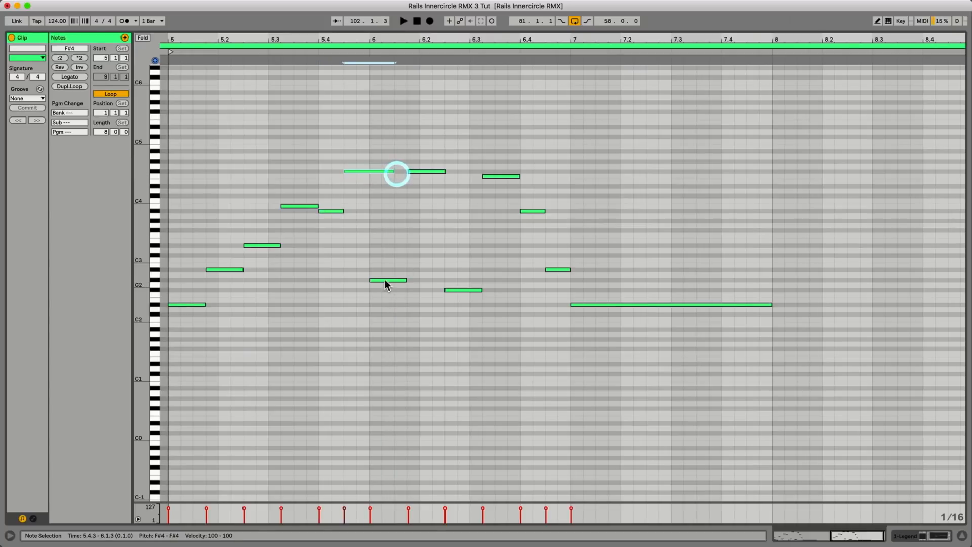
drag(378, 280, 471, 152)
key(space)
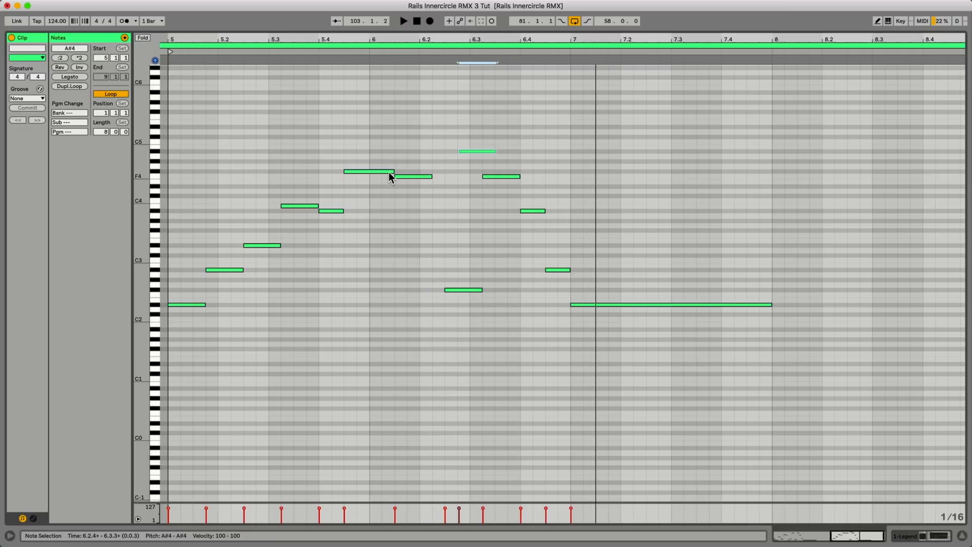
- Shorten the F#4 note to three sixteenths, move the F4 note directly after it at 6.1.2, and play the melody
drag(393, 172, 385, 174)
click(383, 215)
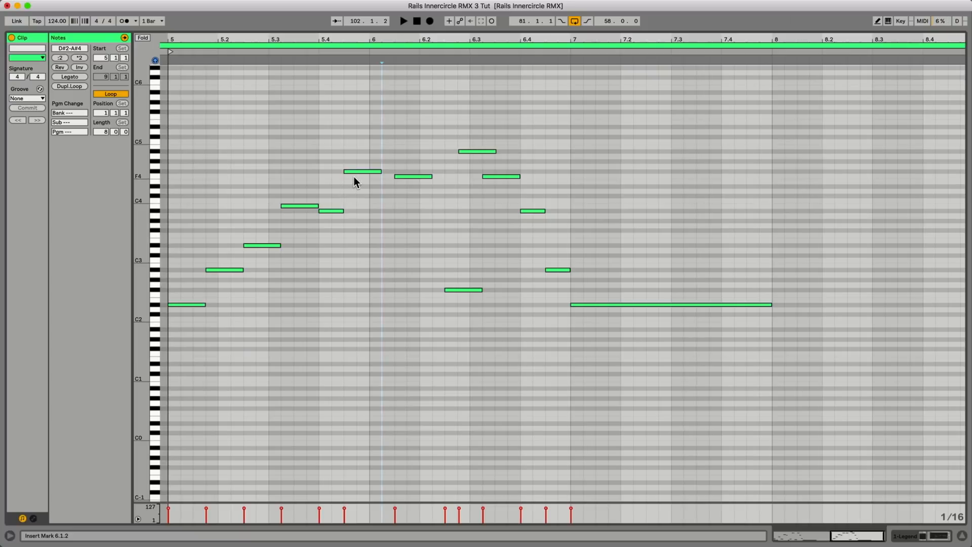
drag(409, 175, 391, 178)
click(377, 213)
key(space)
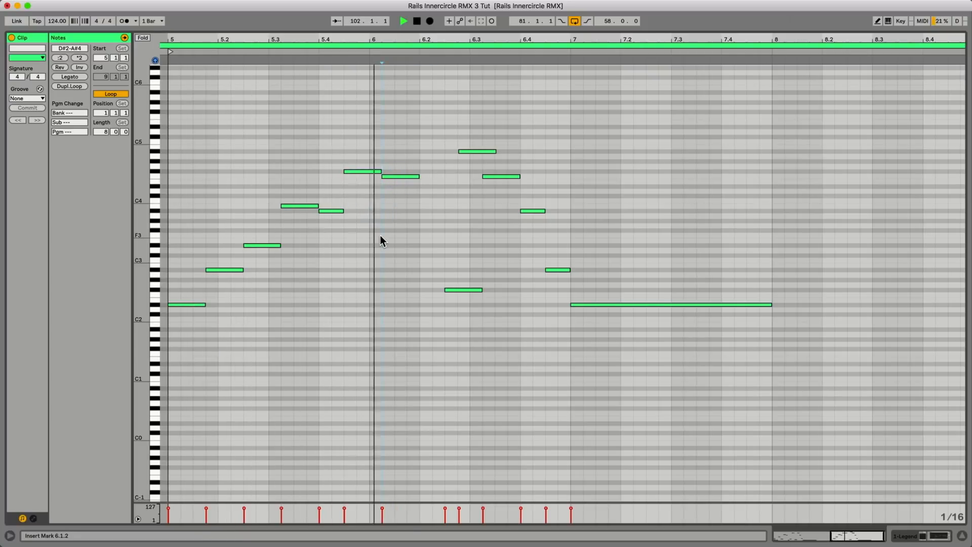
key(space)
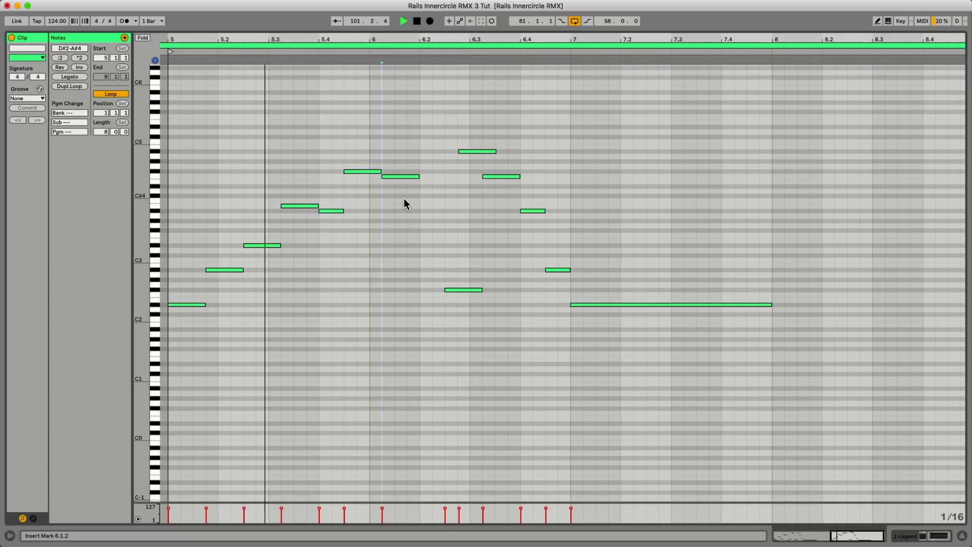
- Lengthen the A#3 note at 5.4 to three sixteenths, shift the F#4 and F4 notes one sixteenth later, and play the melody
click(328, 211)
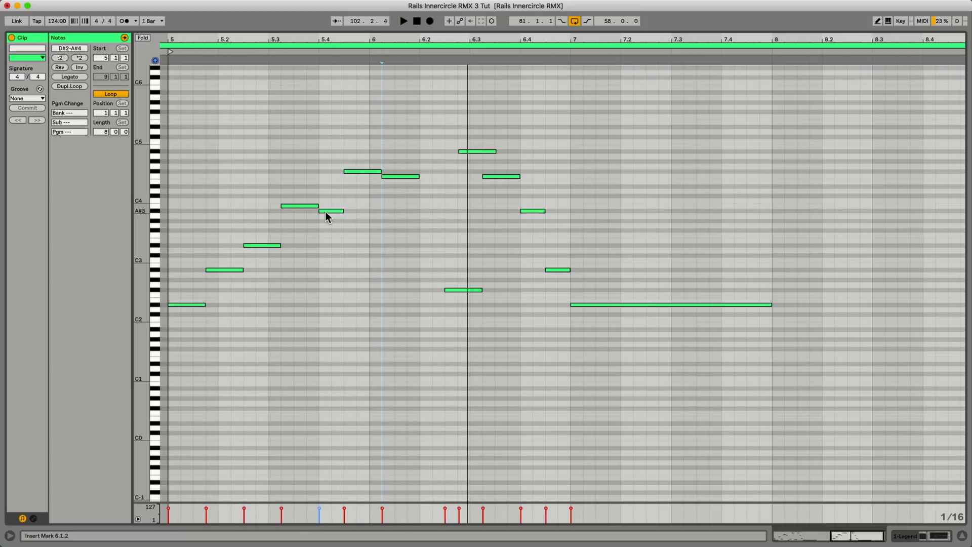
drag(344, 211, 357, 211)
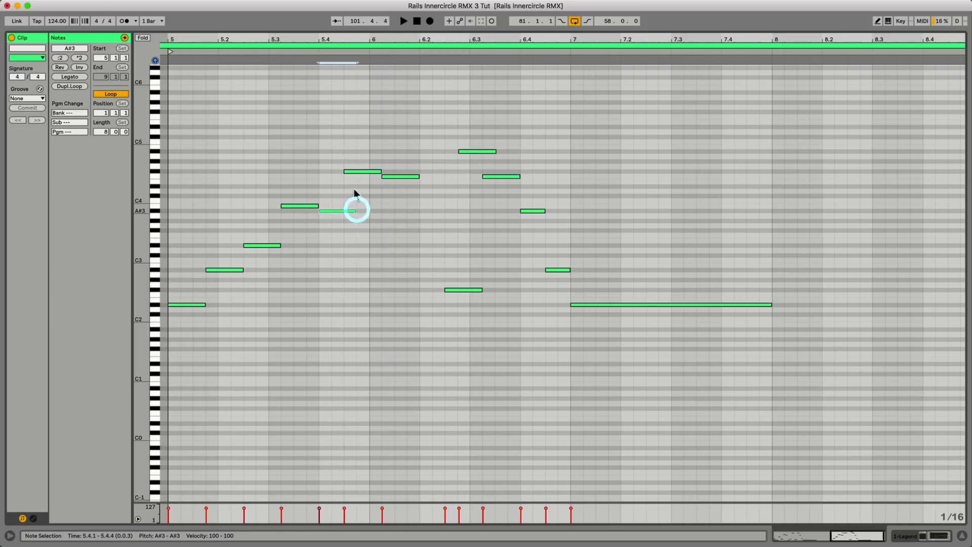
drag(350, 150, 412, 193)
drag(354, 176, 368, 175)
click(344, 141)
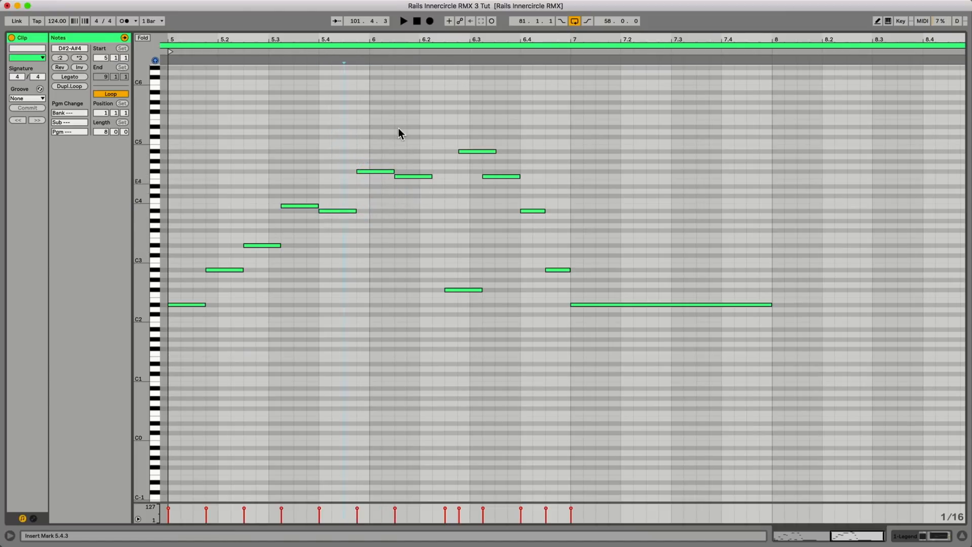
click(433, 150)
scroll(434, 150, up, 1)
key(space)
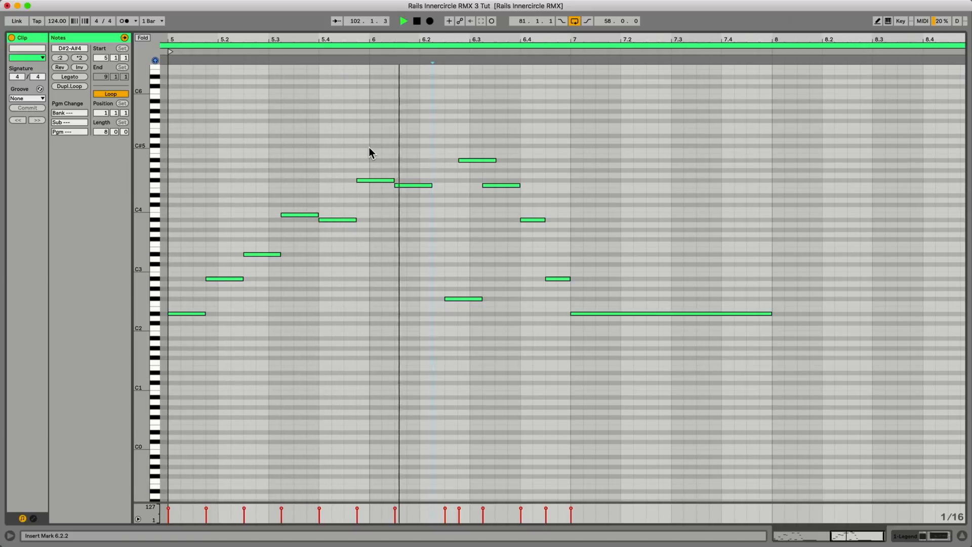
- Move the A#4 note to 6.2.2 and the shortened F#2 note to 6.3.1, and play the melody
drag(460, 300, 453, 302)
key(space)
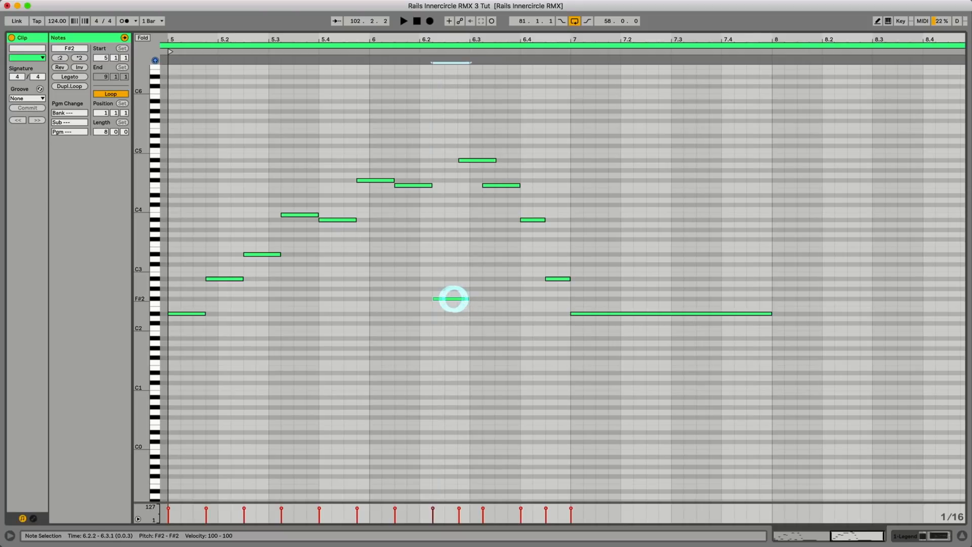
click(454, 298)
click(388, 204)
click(419, 217)
click(474, 161)
drag(473, 161, 445, 160)
click(459, 310)
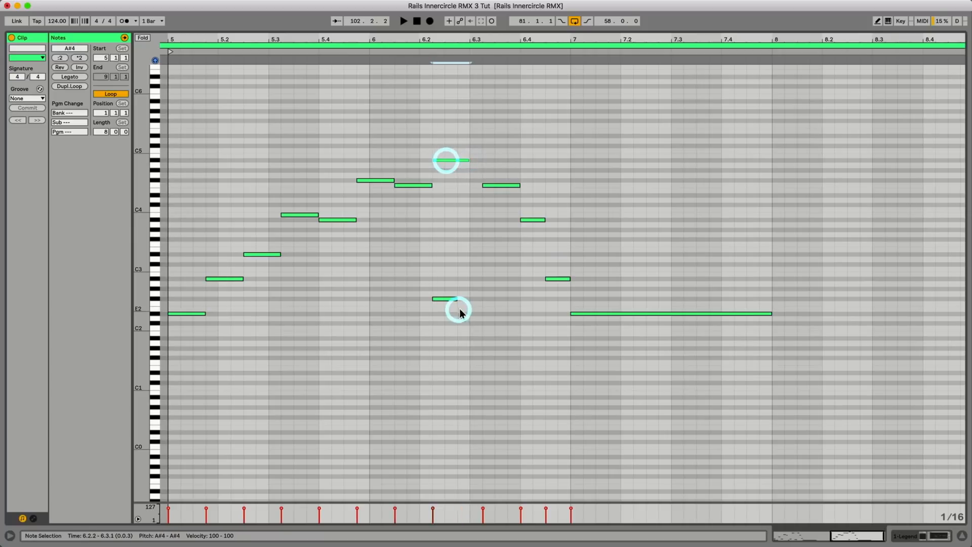
drag(452, 299, 477, 299)
key(space)
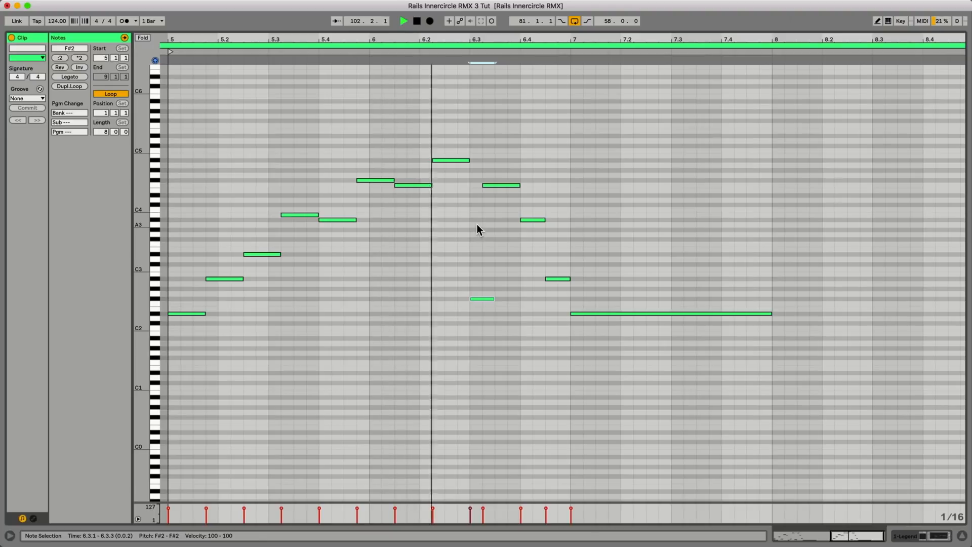
- Raise the note at 6.3.2 to F#5 and play the melody
click(482, 219)
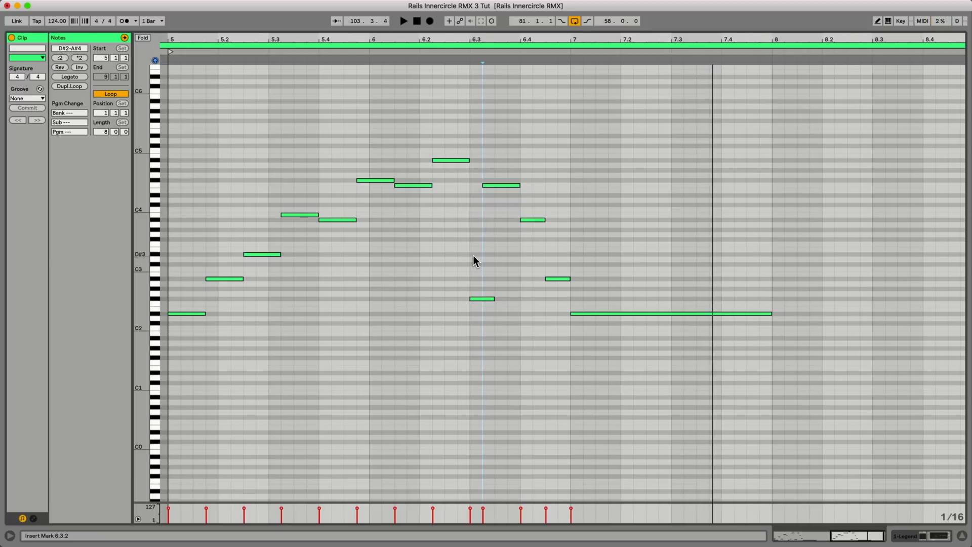
drag(501, 185, 494, 139)
click(495, 170)
key(space)
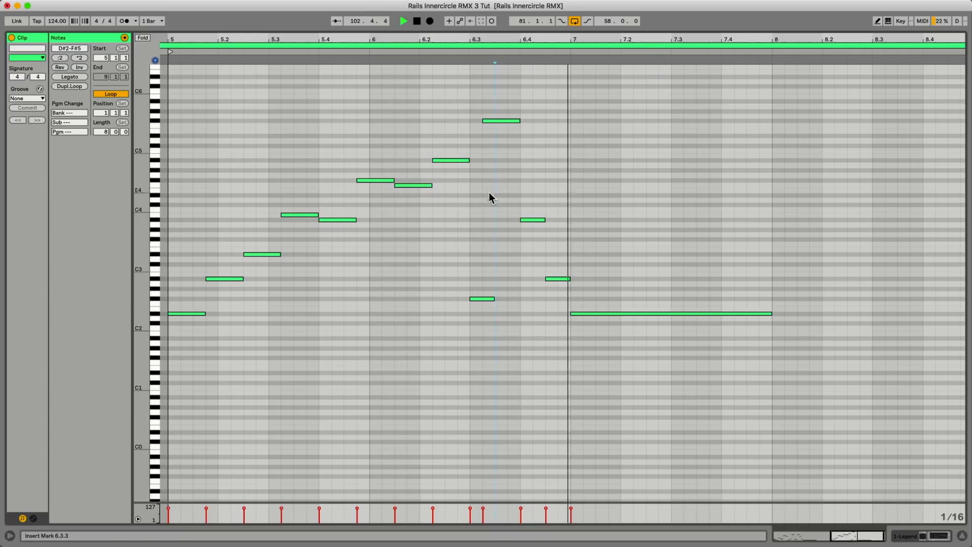
- Raise the note at 6.4.1 to F5 and play the melody
scroll(636, 194, up, 3)
drag(529, 259, 528, 173)
click(539, 220)
key(space)
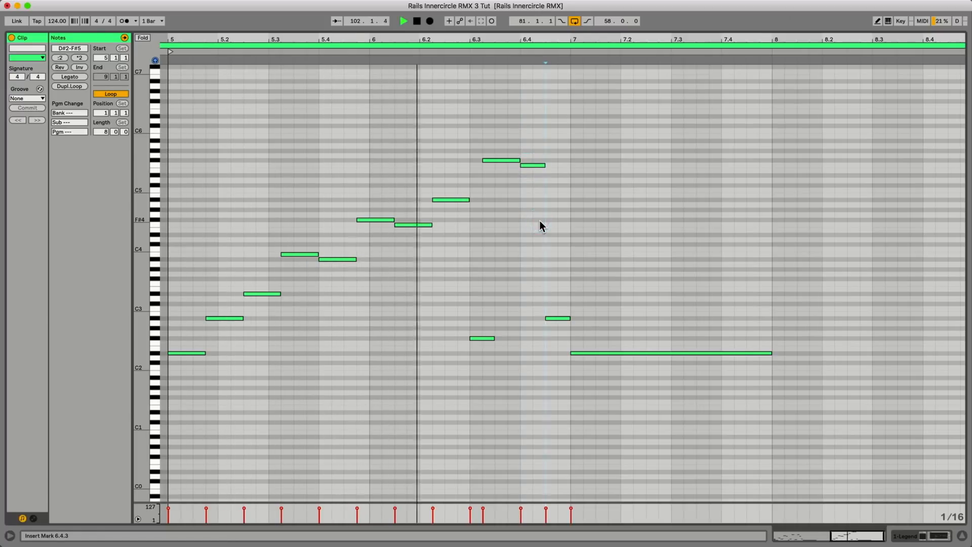
key(space)
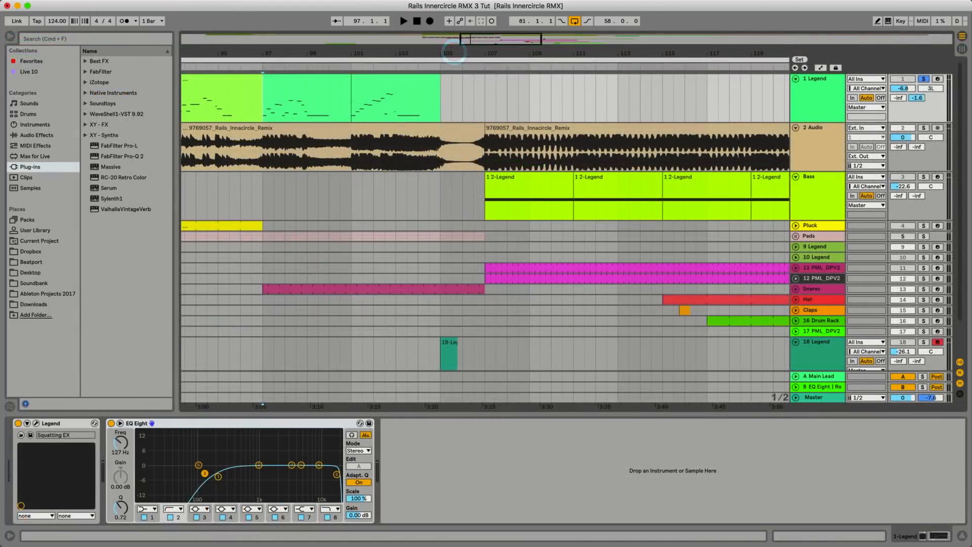
- Play both Legend phrases from bar 97 in the arrangement, and play them as one eight-bar clip in the note editor
key(space)
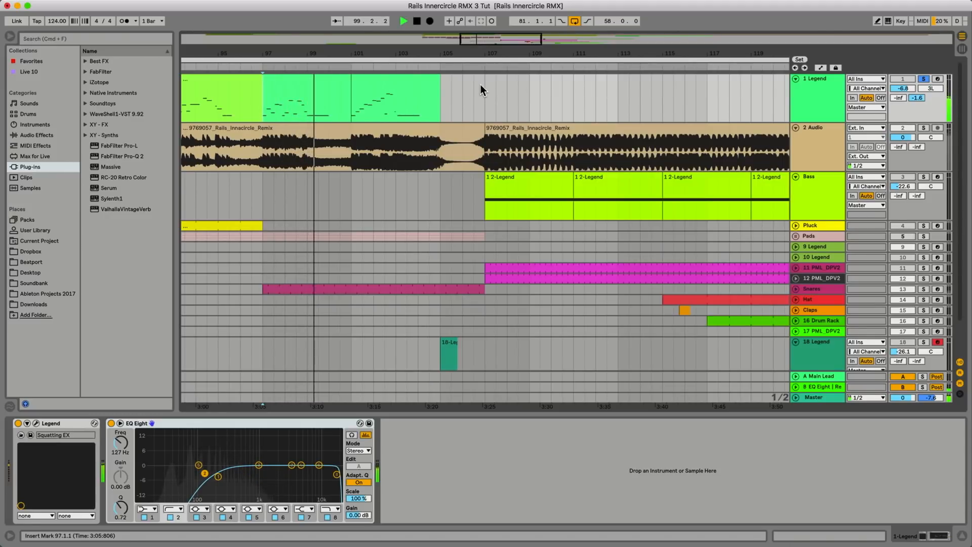
key(space)
click(351, 104)
key(space)
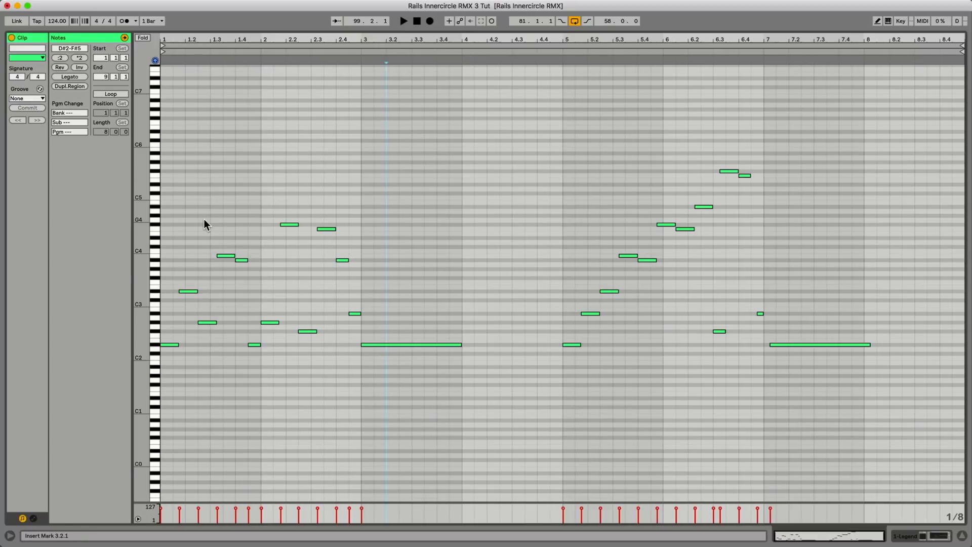
key(space)
click(380, 39)
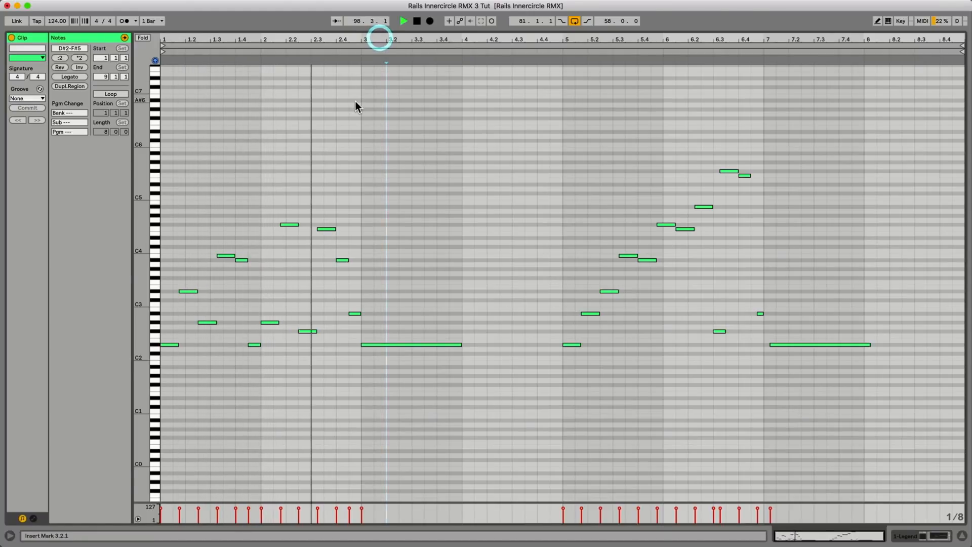